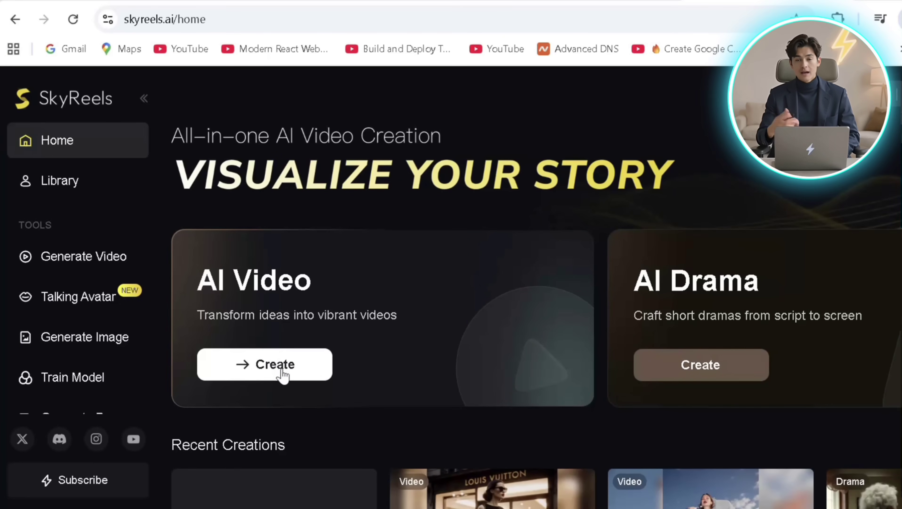
Start a new AI video and choose Generate Image for its first frame.
left_click(283, 373)
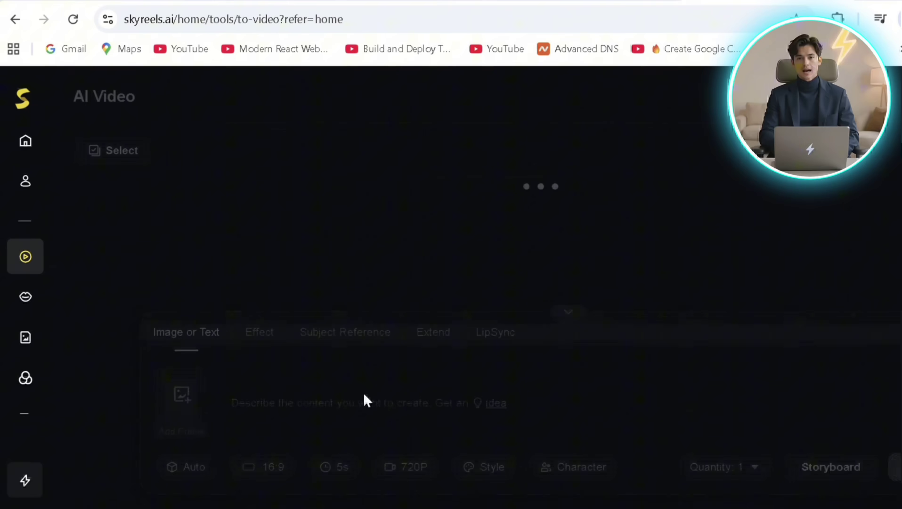
left_click(153, 401)
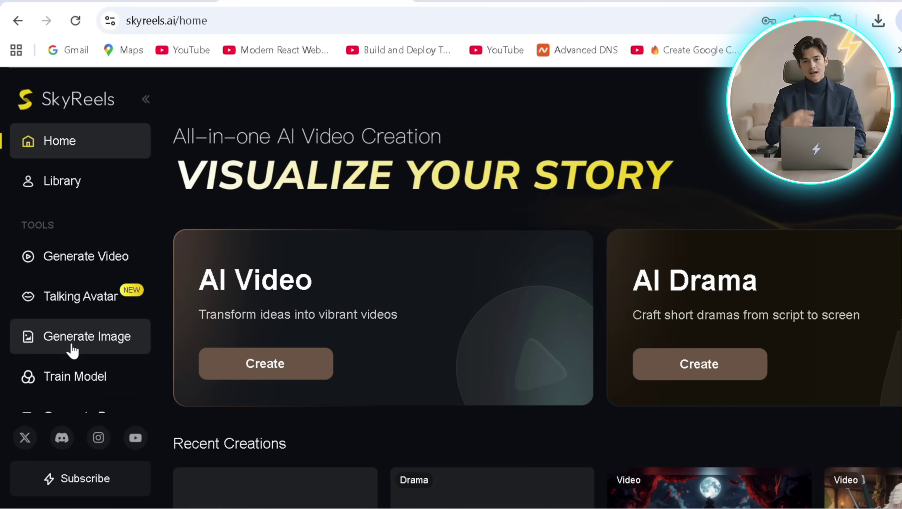
left_click(71, 353)
Generate a 1960s-style image of a teenager on the street to use as the frame.
left_click(216, 225)
type("A teena")
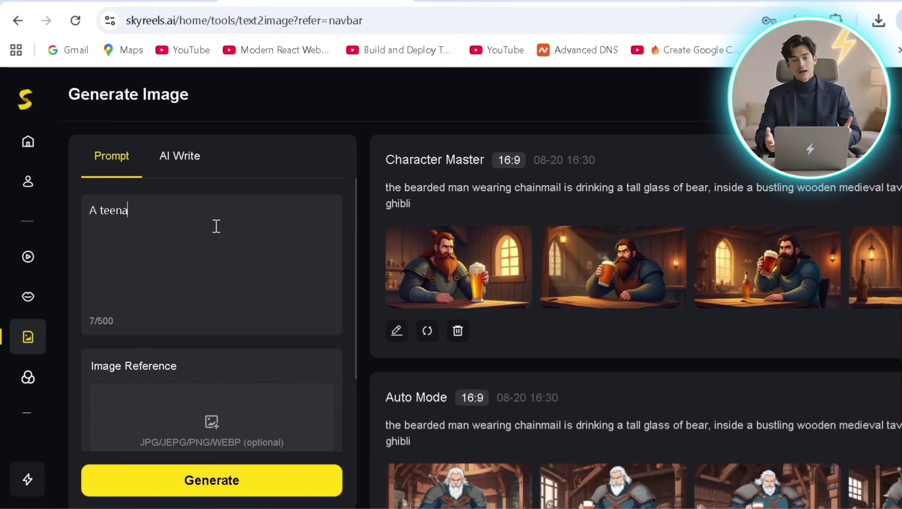
scroll(216, 226, "down", 5)
left_click(297, 417)
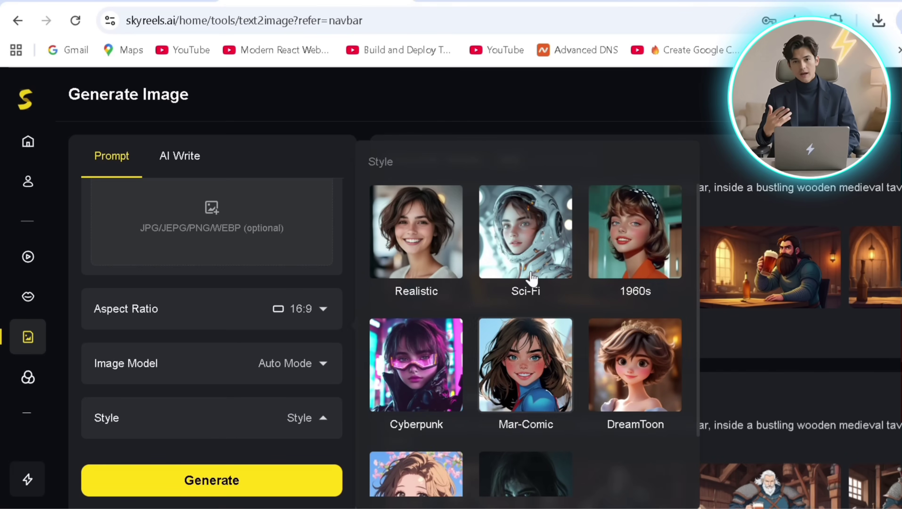
left_click(591, 251)
left_click(263, 471)
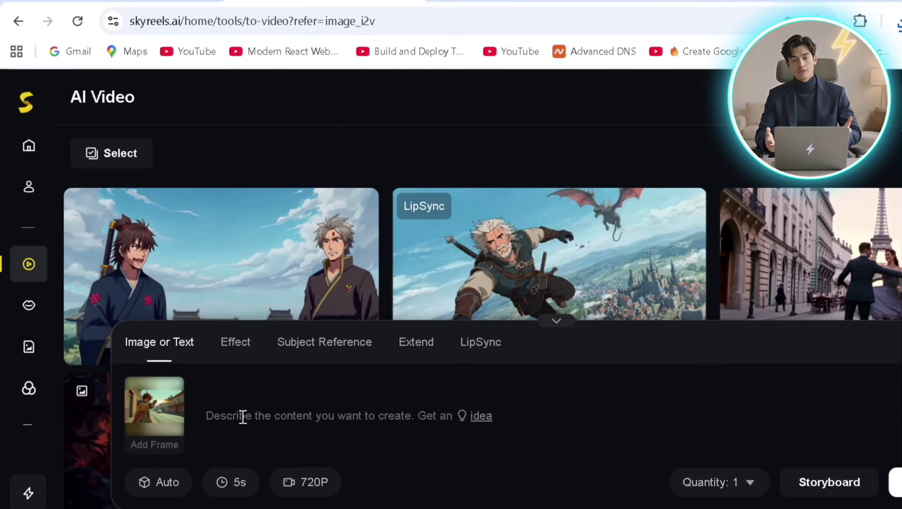
Enter the prompt 'the young man shoots bullet from his revolver and reloads the gun' at 720P.
left_click(243, 417)
type("the young")
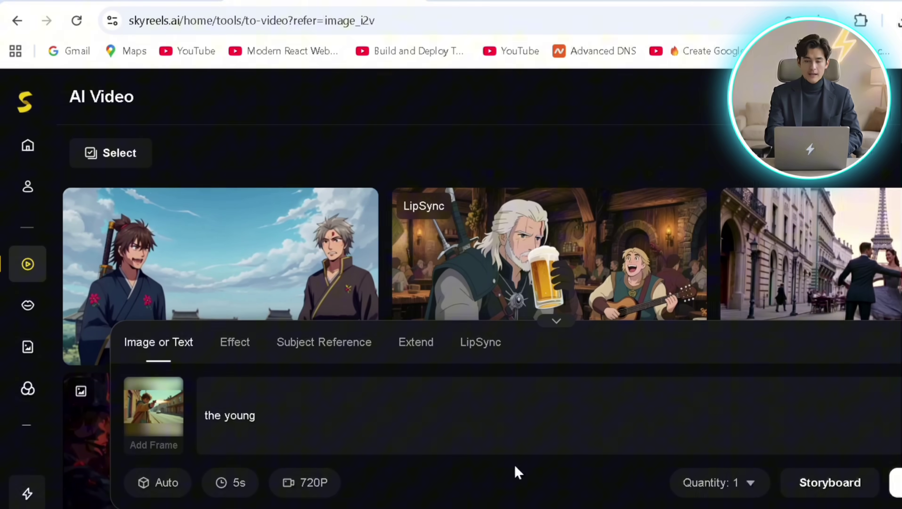
type(" man")
type("shoots bullet from his revolver and reloads the gun.")
left_click(314, 490)
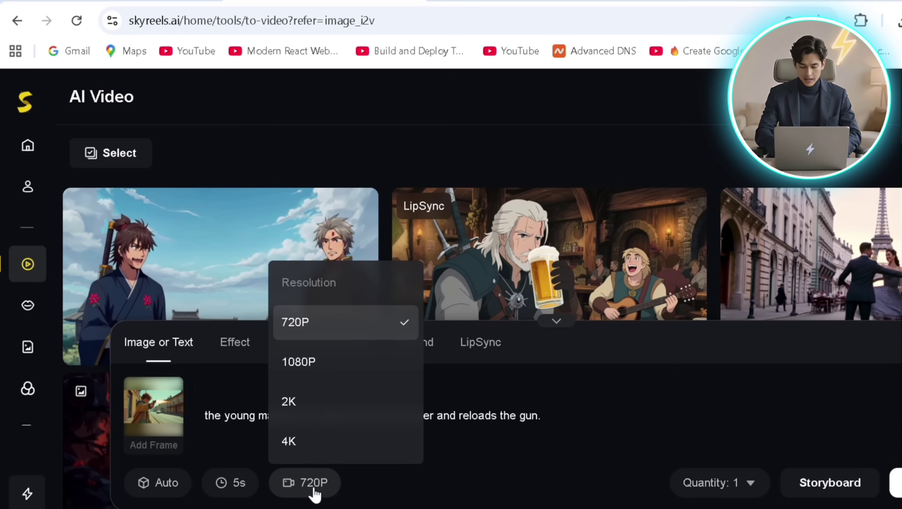
left_click(313, 488)
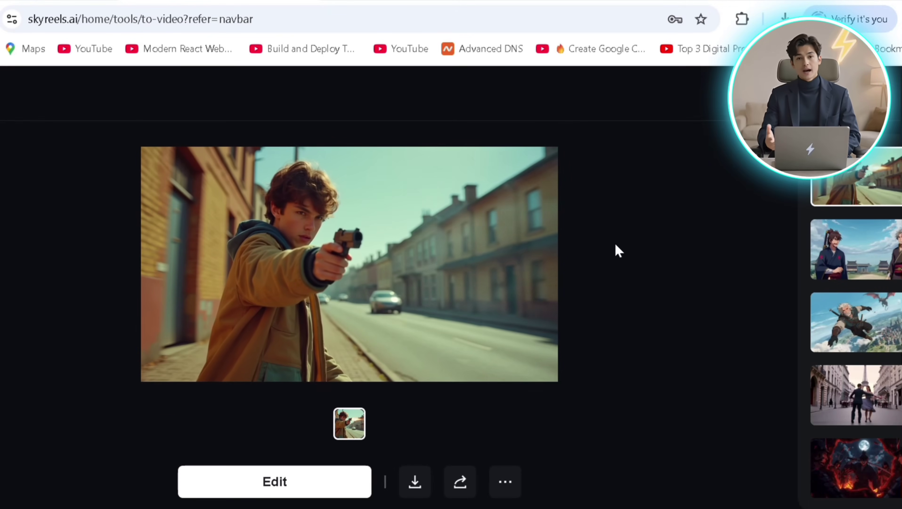
In the clip's editor, lip-sync 'I can even deliver a dialouge or two while shooting!' with the SAM voice.
left_click(327, 481)
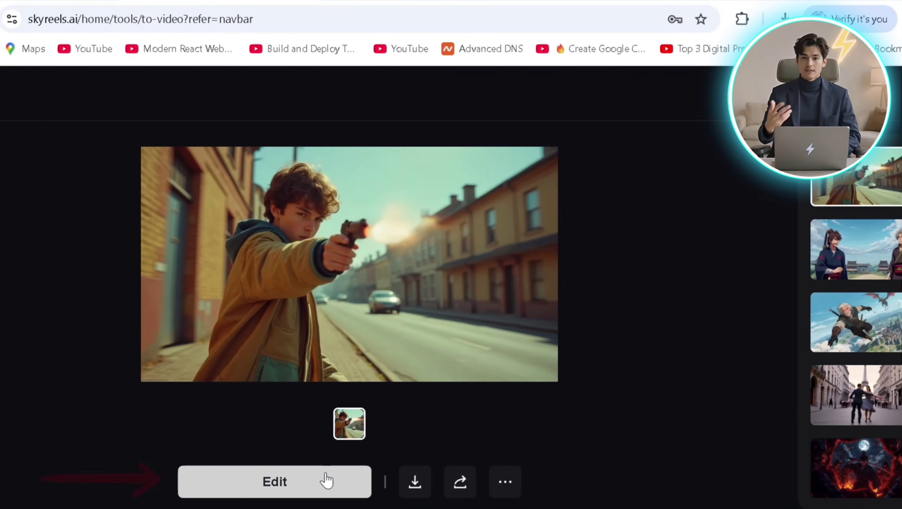
left_click(412, 338)
left_click(251, 406)
type("I d")
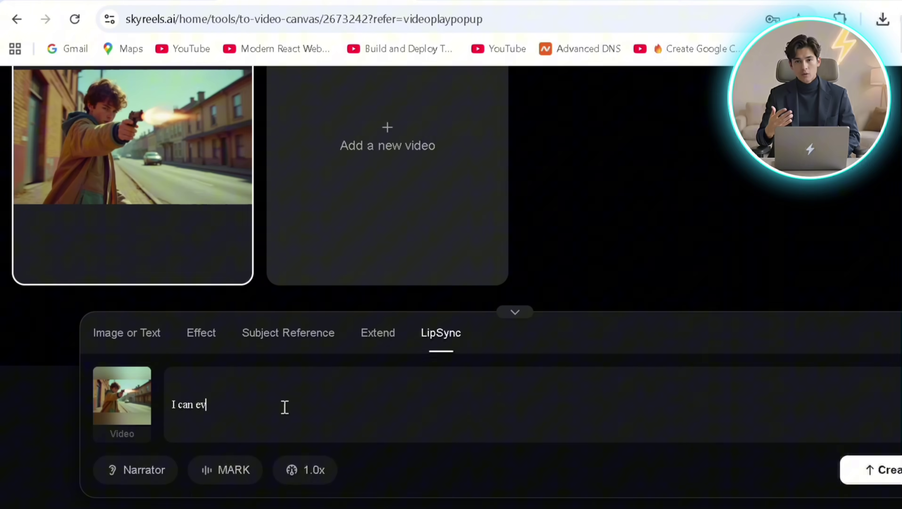
left_click(245, 479)
left_click(214, 348)
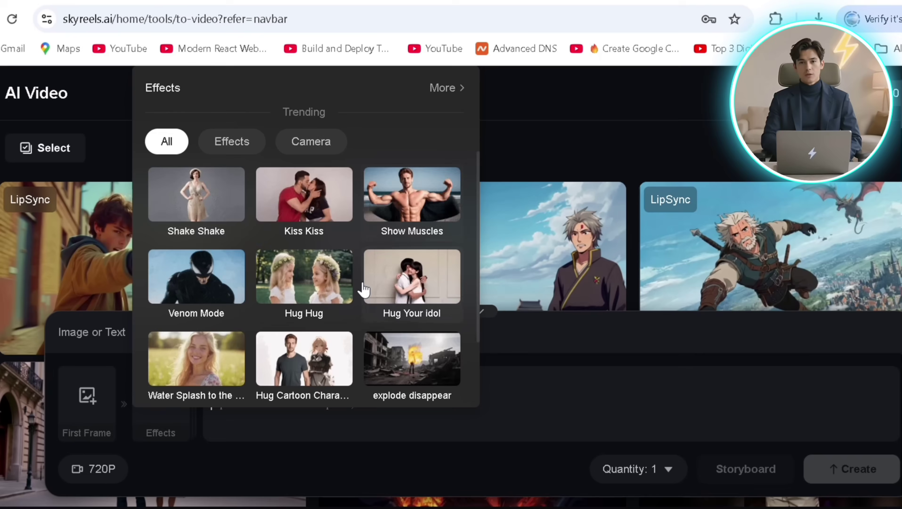
Generate a Bullet Time effect video from the clothes-fluttering prompt.
left_click(412, 338)
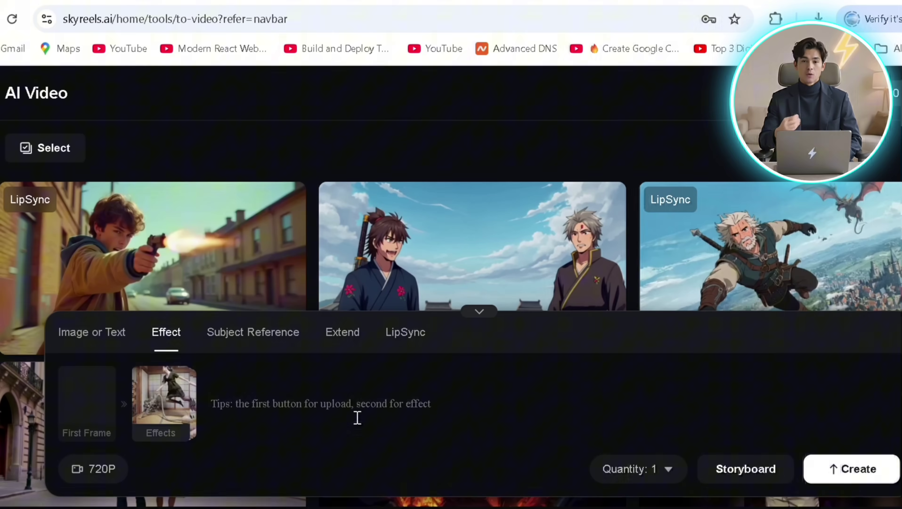
type("clothes fluttering.")
left_click(833, 468)
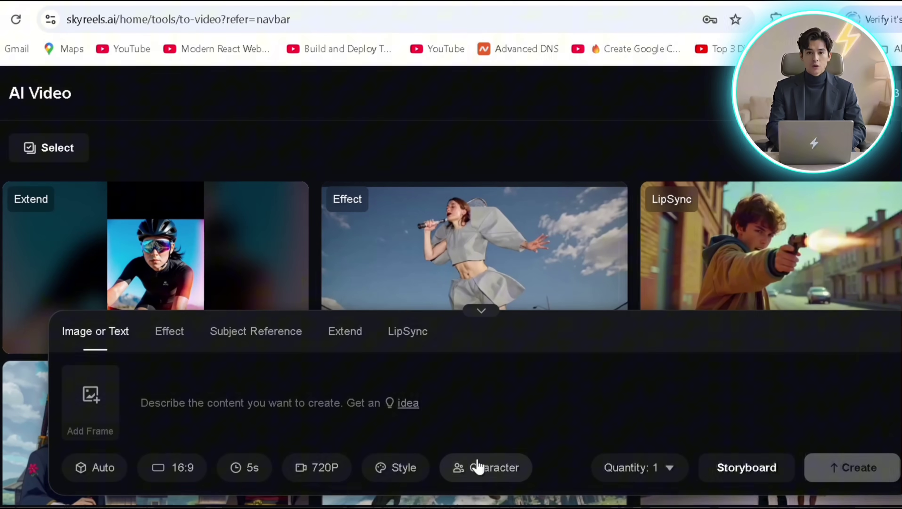
Upload a subject image and prompt 'A girl wearing a vans hat and shooting a cyberpunk shotgun at zombies.'.
left_click(239, 336)
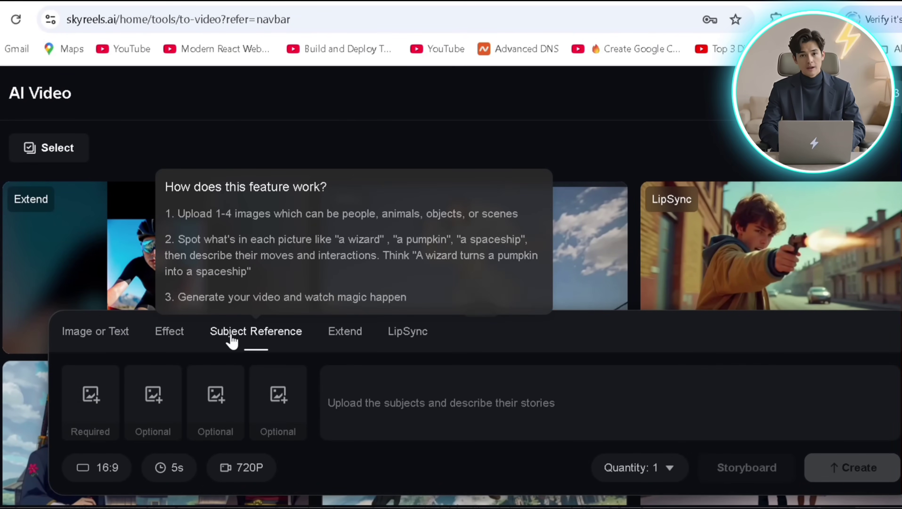
left_click(95, 400)
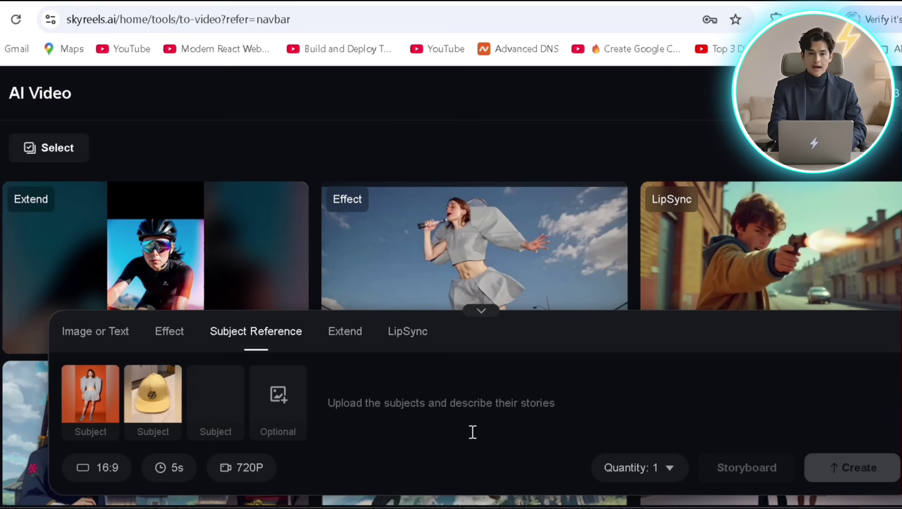
left_click(358, 400)
type("A girl wearing a van")
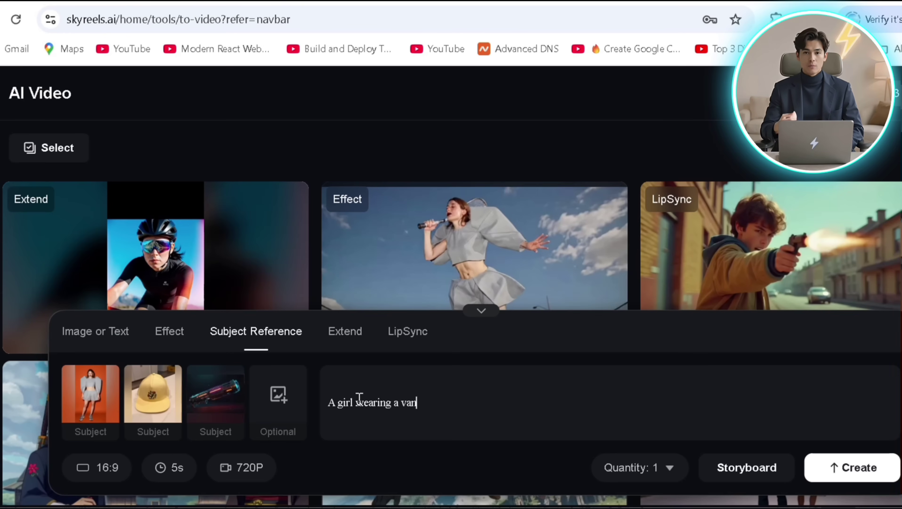
type("s ha")
type("t and shooting a cyberpunk shotgun at zombies.")
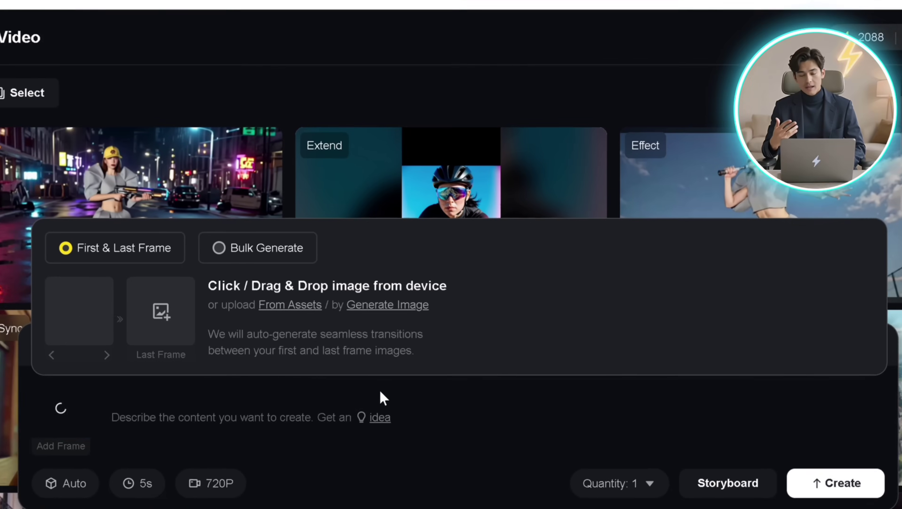
Close the First & Last Frame panel and open the finished tavern video of the bearded man and bard.
left_click(157, 423)
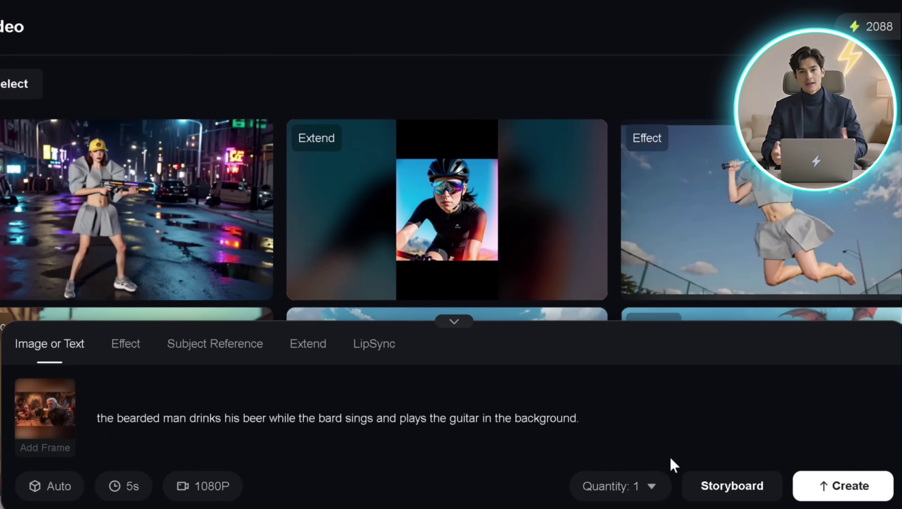
left_click(833, 487)
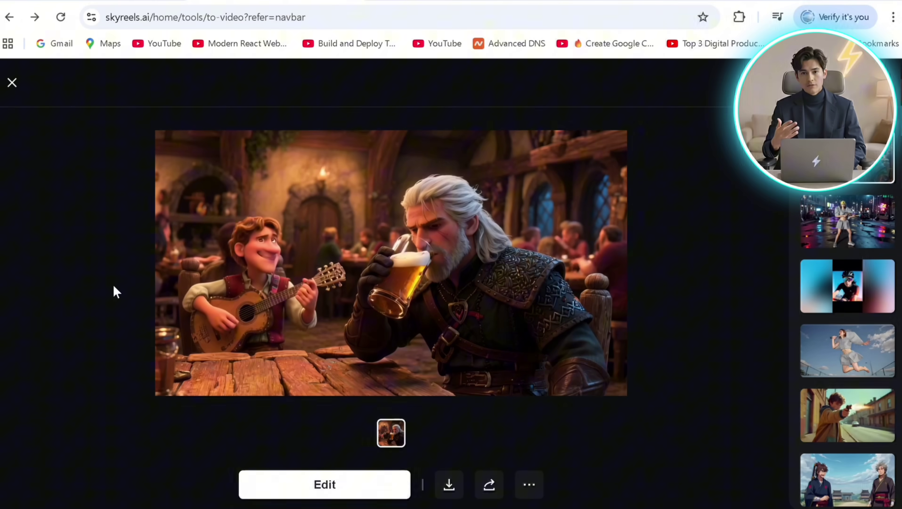
Add shot 2 from the tavern clip's last frame with a prompt about the room shaking.
left_click(376, 482)
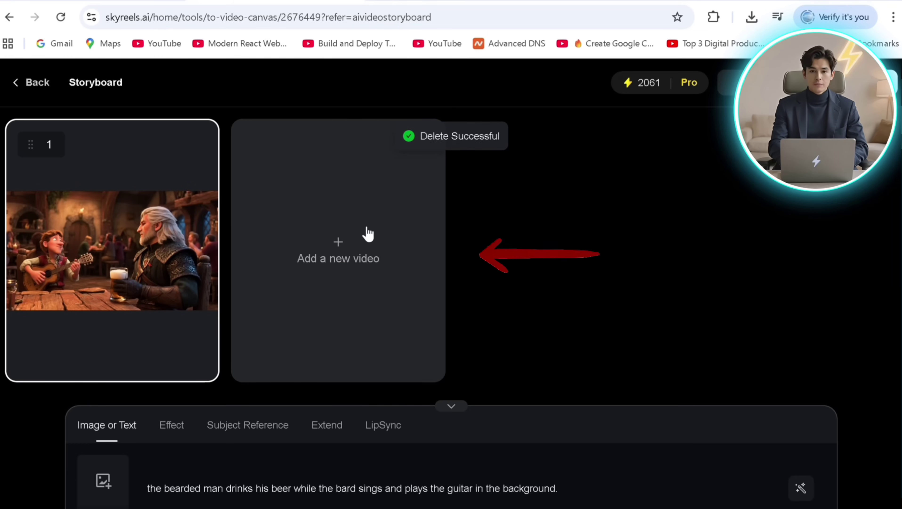
left_click(368, 234)
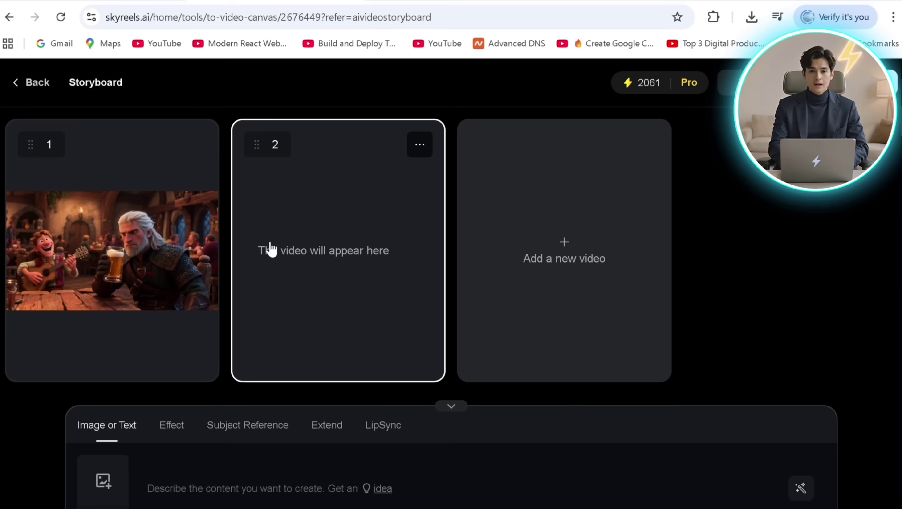
left_click(298, 253)
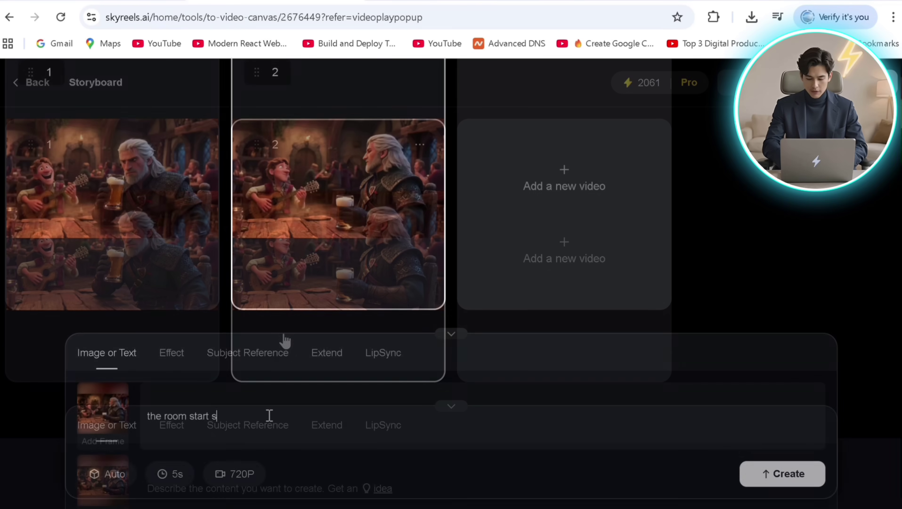
type("ha")
left_click(765, 474)
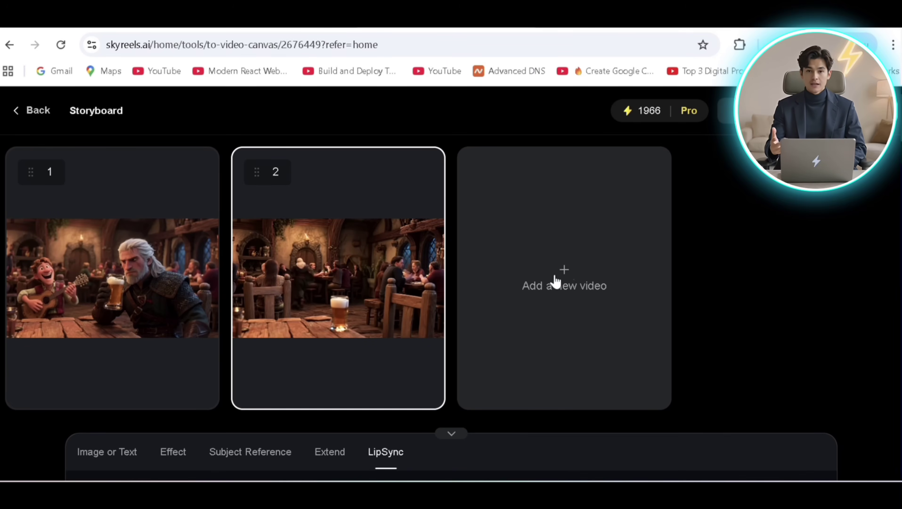
Add shot 3 from shot 2's last frame showing the bearded man and a fire-breathing dragon.
left_click(556, 282)
left_click(567, 276)
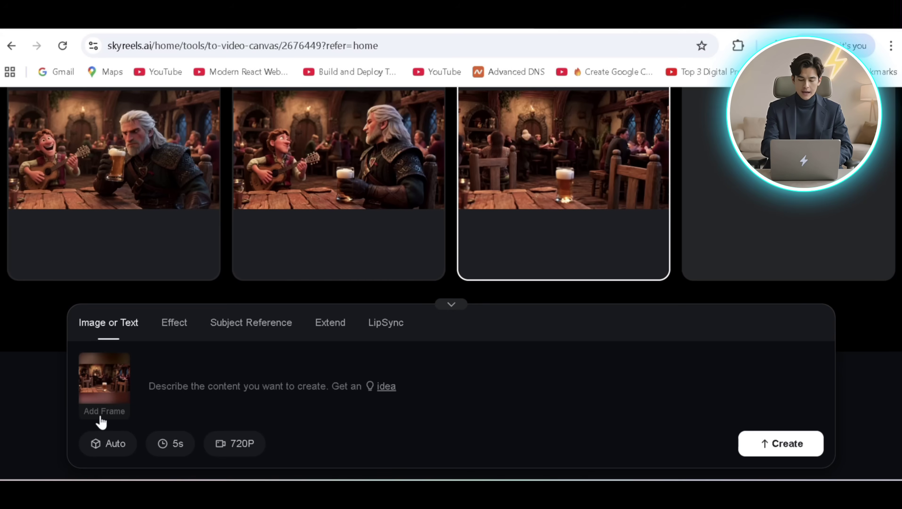
mouse_move(105, 418)
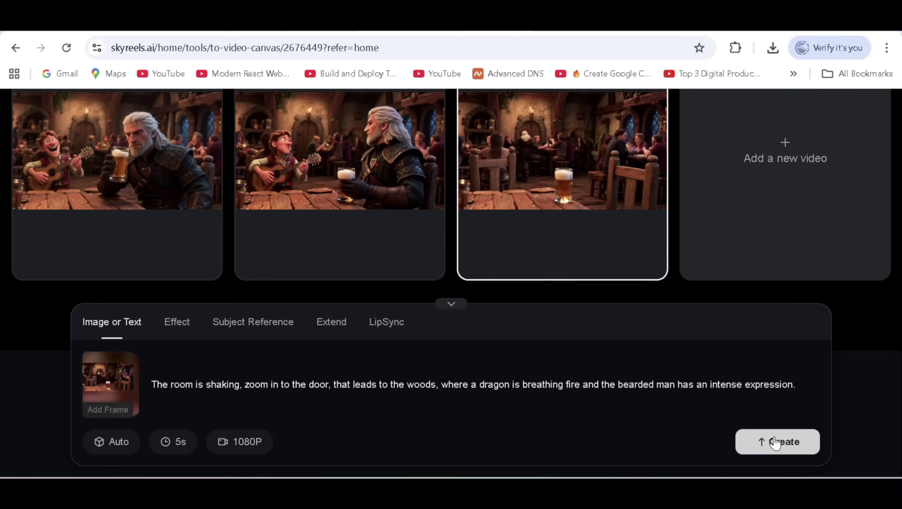
left_click(776, 442)
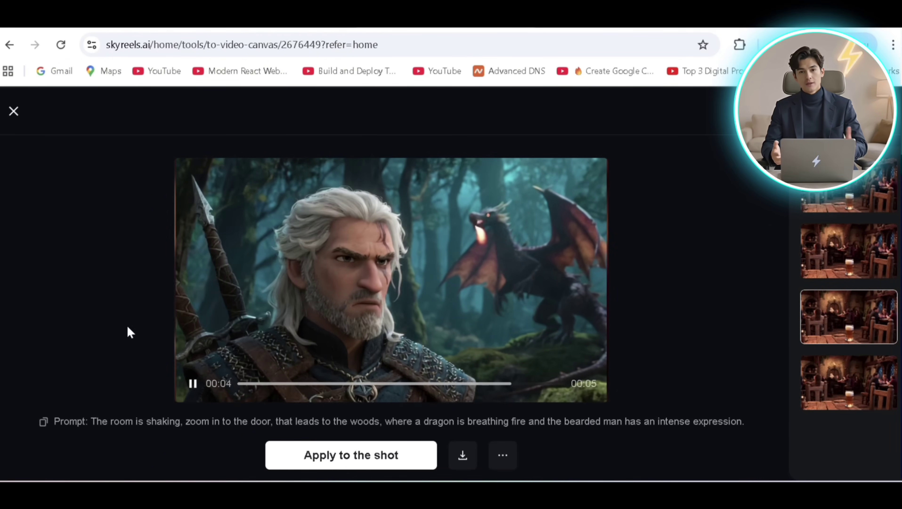
Start shot 4 from the previous last frame, then add a freefalling-effect shot above a city.
key("Escape")
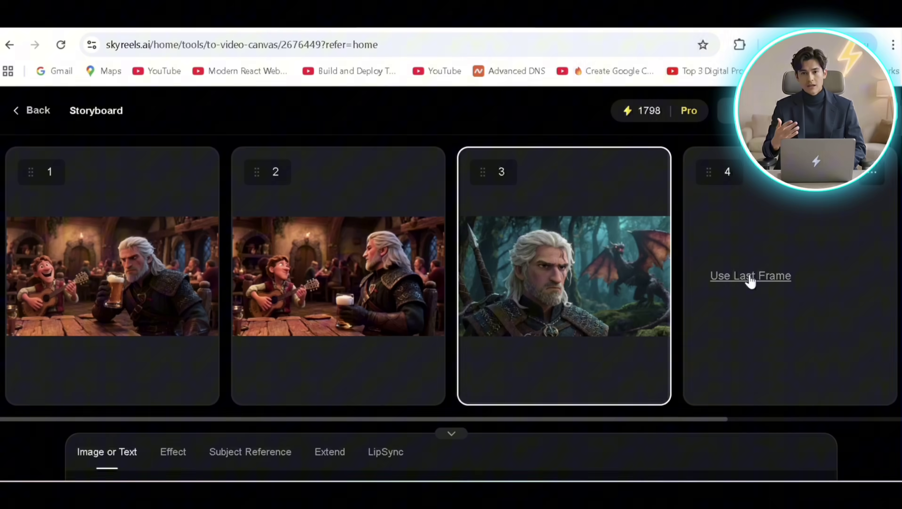
left_click(749, 280)
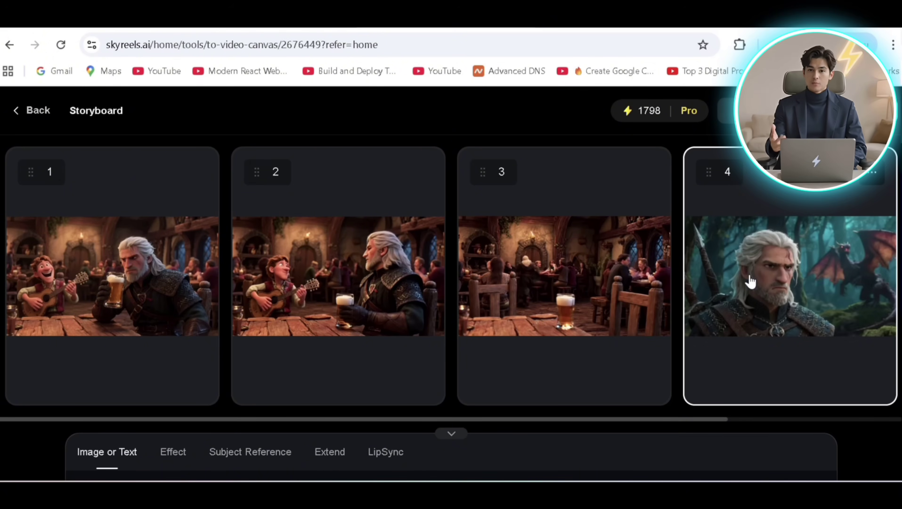
left_click(485, 380)
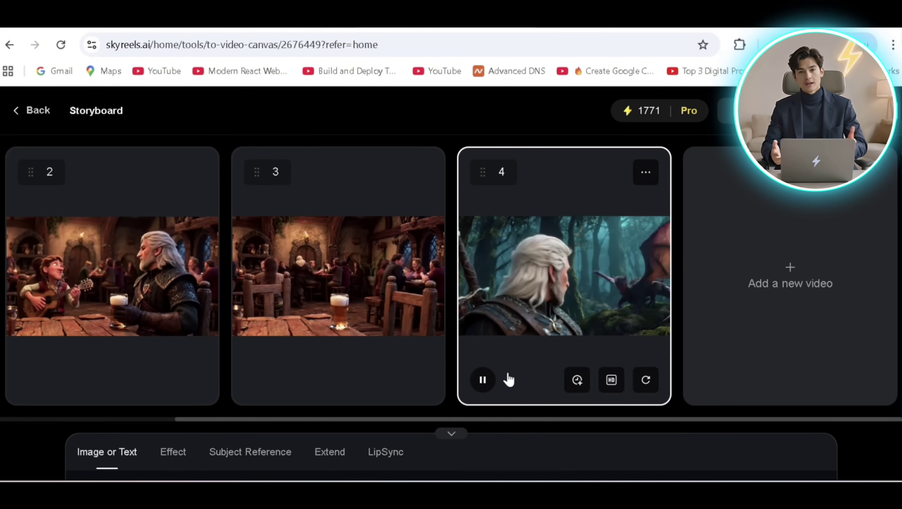
left_click(790, 273)
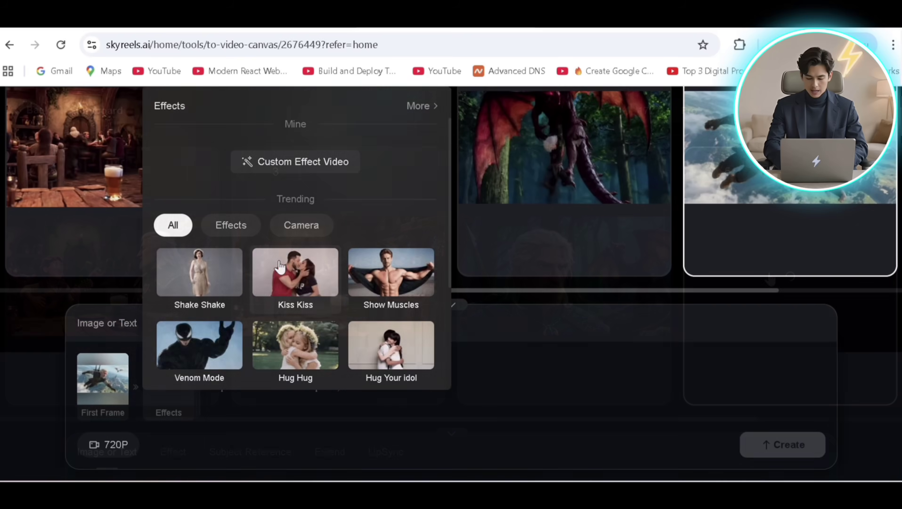
scroll(306, 270, "down", 3)
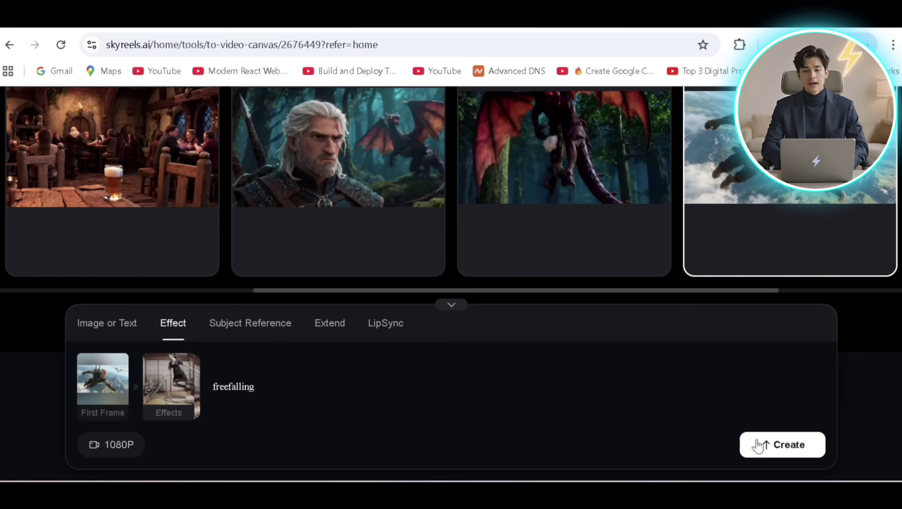
left_click(757, 445)
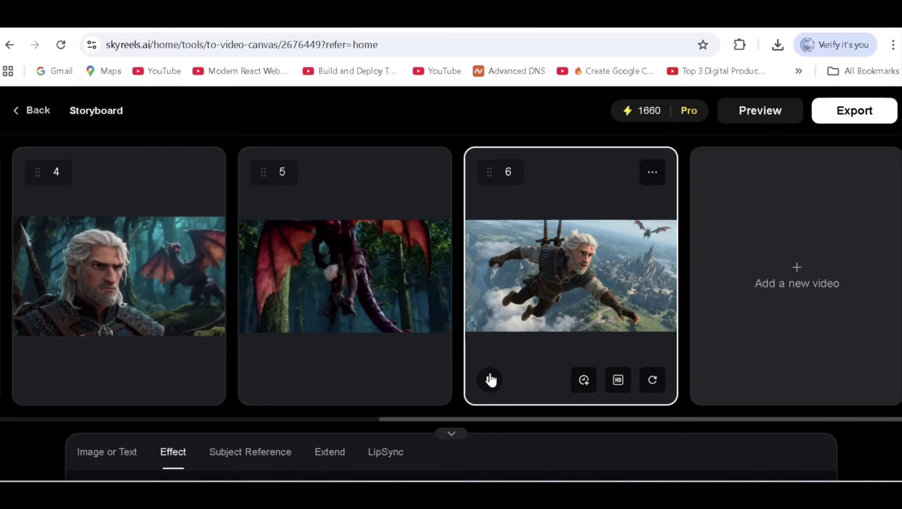
scroll(497, 379, "down", 2)
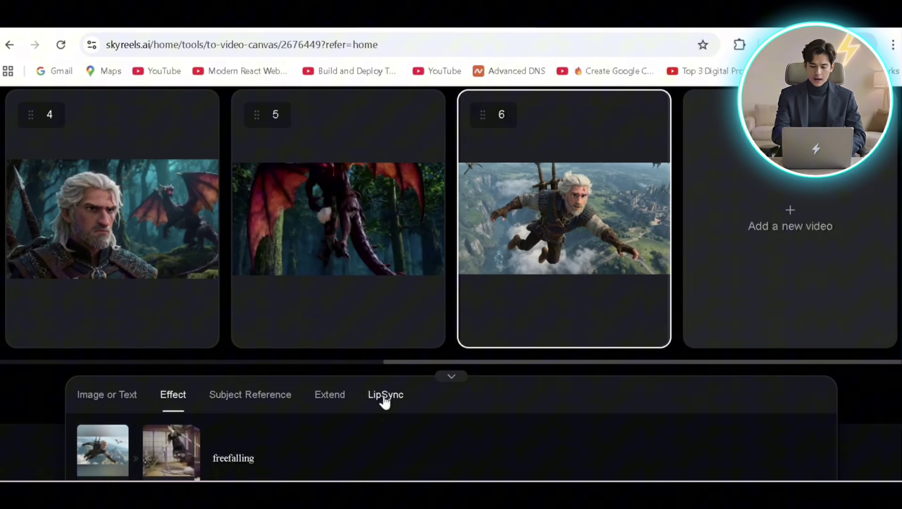
Lip-sync the current freefalling shot's video using the Lip Sync voice type.
left_click(385, 396)
scroll(287, 394, "down", 2)
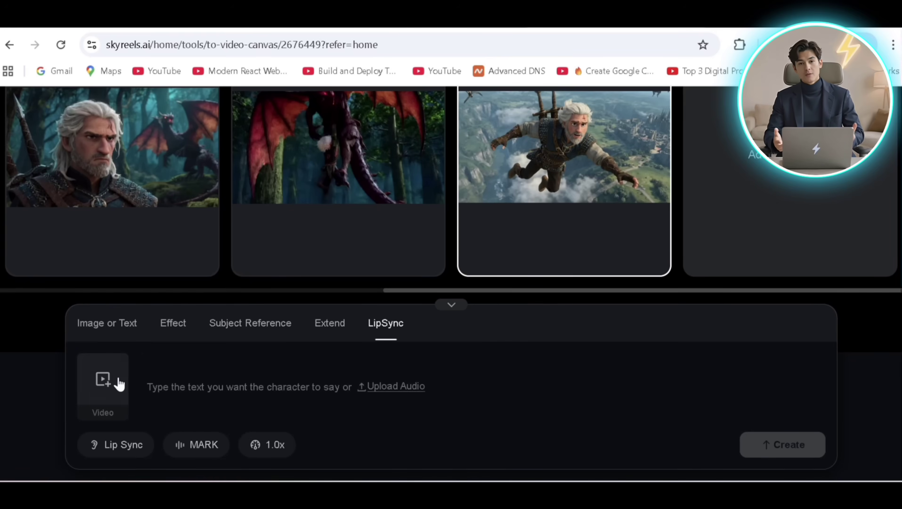
left_click(119, 381)
left_click(124, 239)
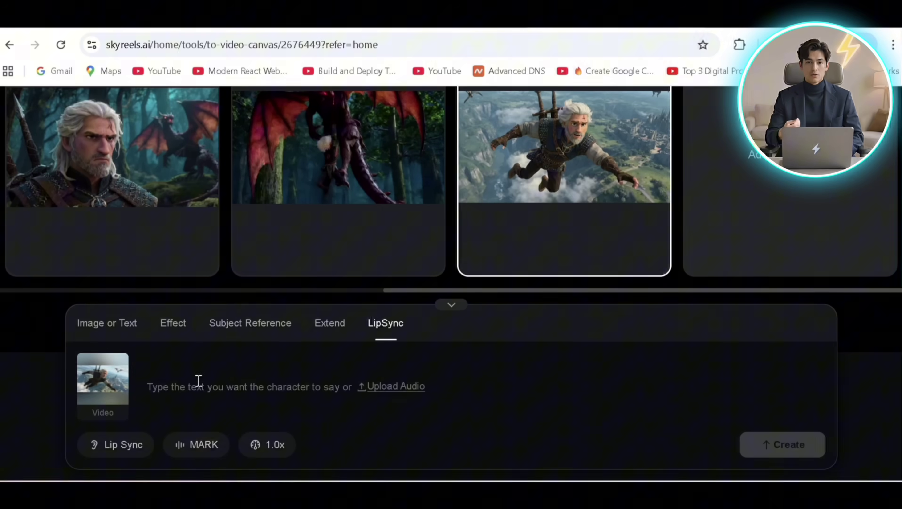
left_click(144, 449)
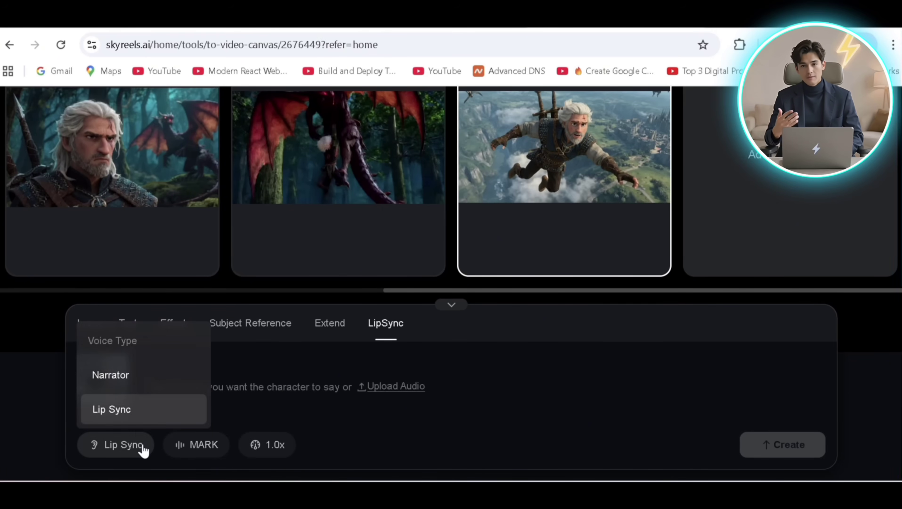
left_click(135, 409)
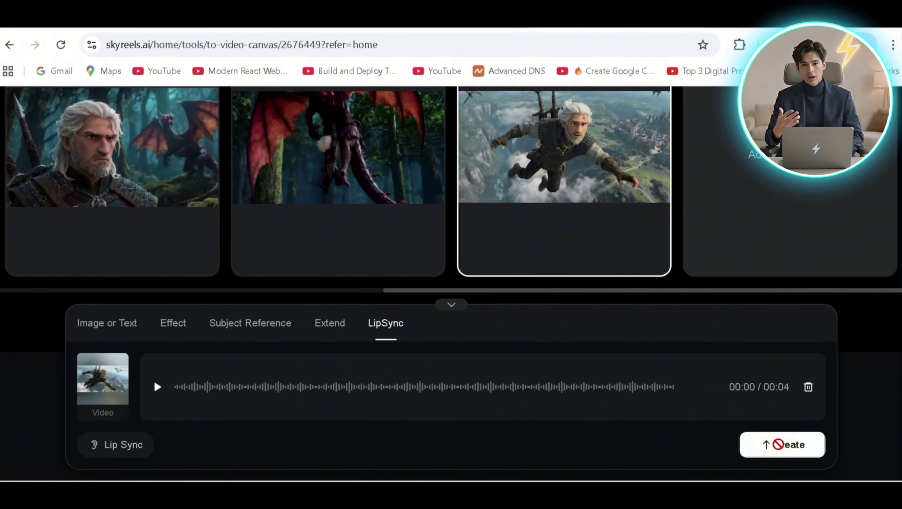
left_click(779, 444)
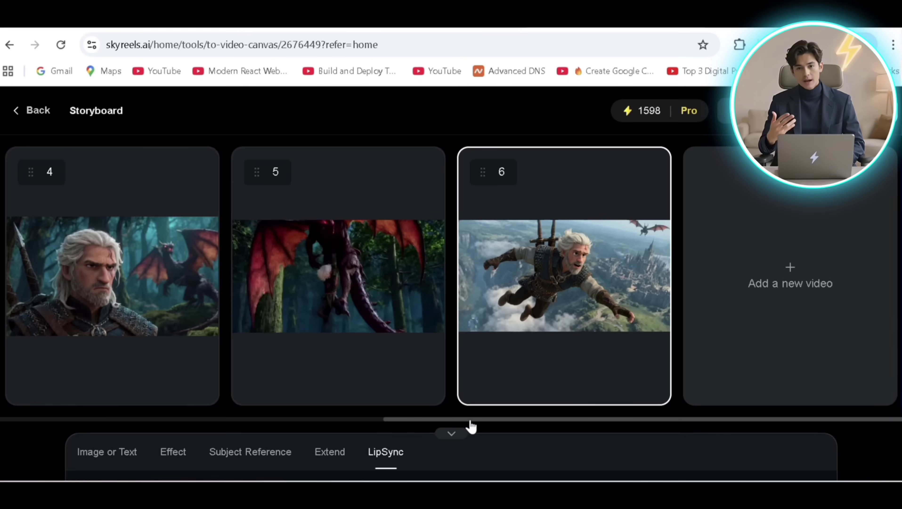
Send all storyboard clips to the editor as AnimatedSequence and import a local audio file.
left_click_drag(470, 426, 80, 429)
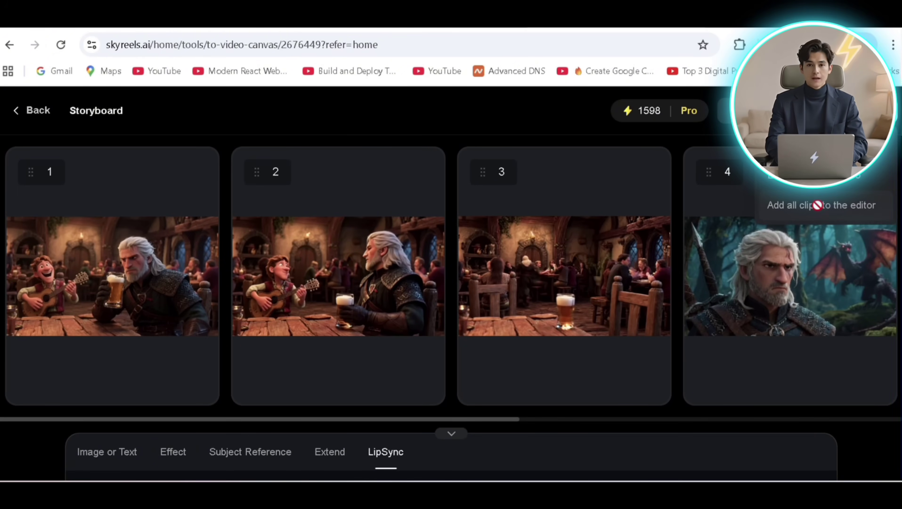
left_click(817, 205)
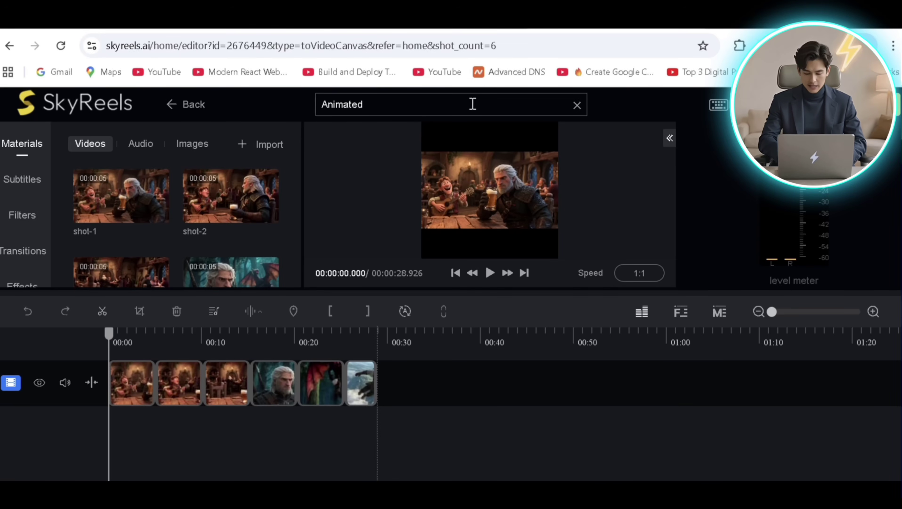
left_click(270, 148)
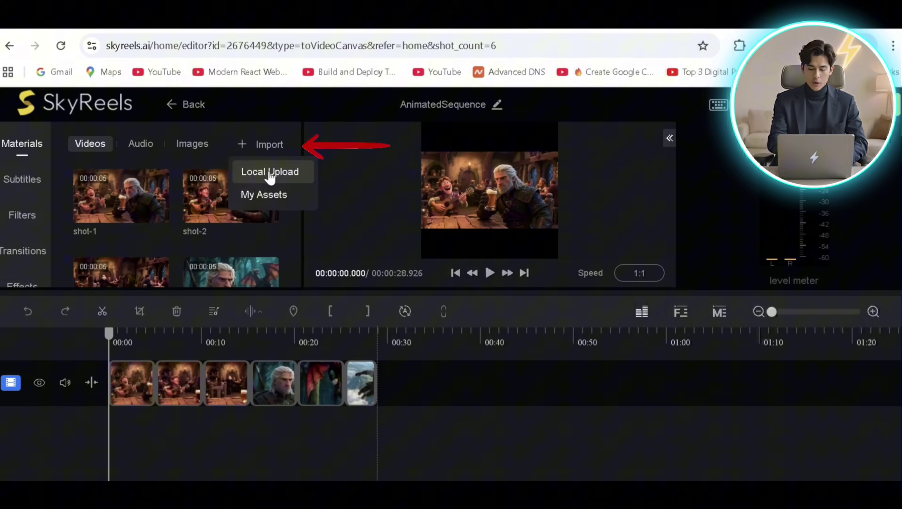
left_click(148, 150)
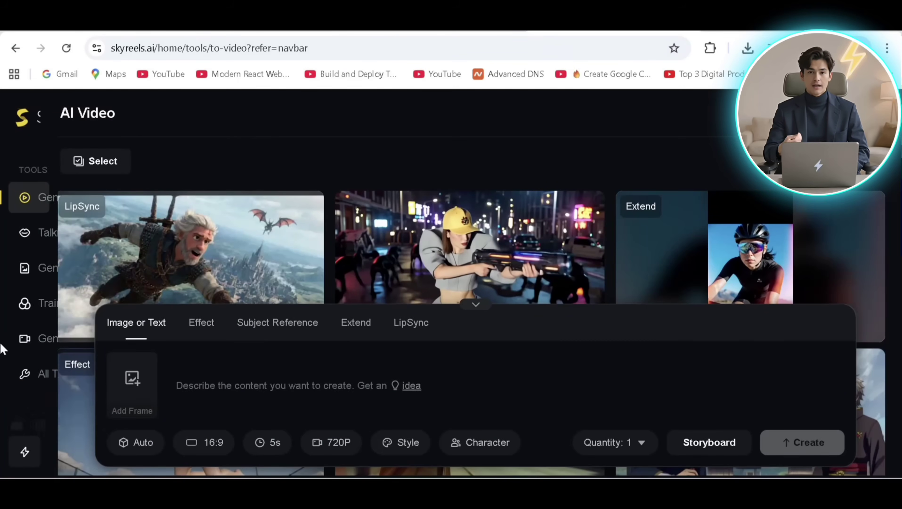
Open Text to Music from All Tools and play the first Dragon's Whisper track.
mouse_move(39, 310)
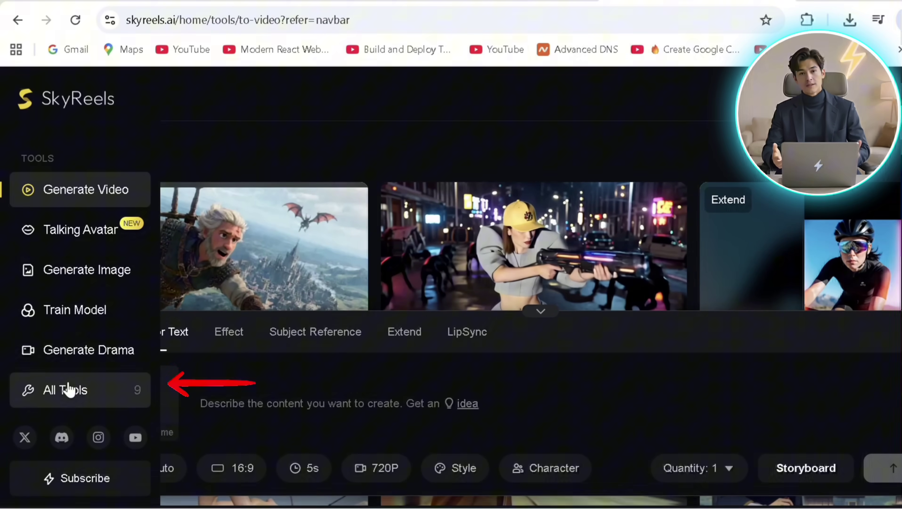
left_click(69, 390)
scroll(427, 328, "down", 8)
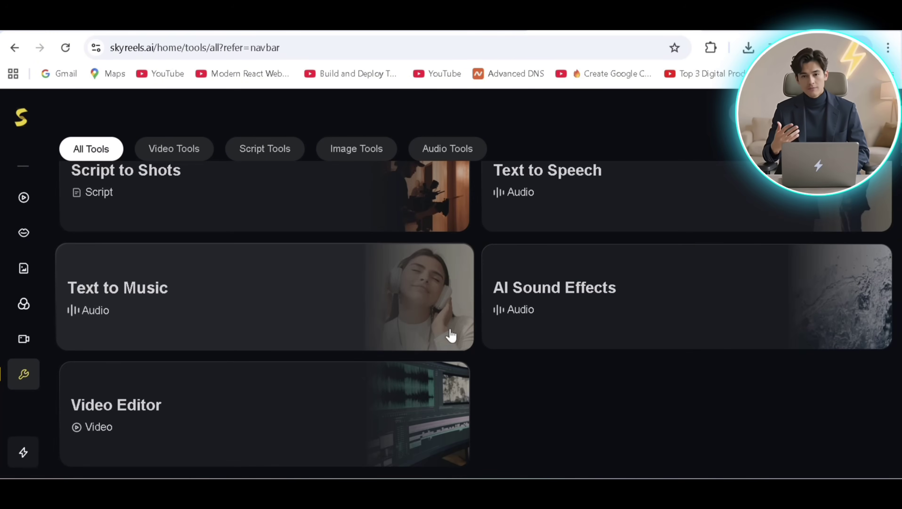
left_click(396, 324)
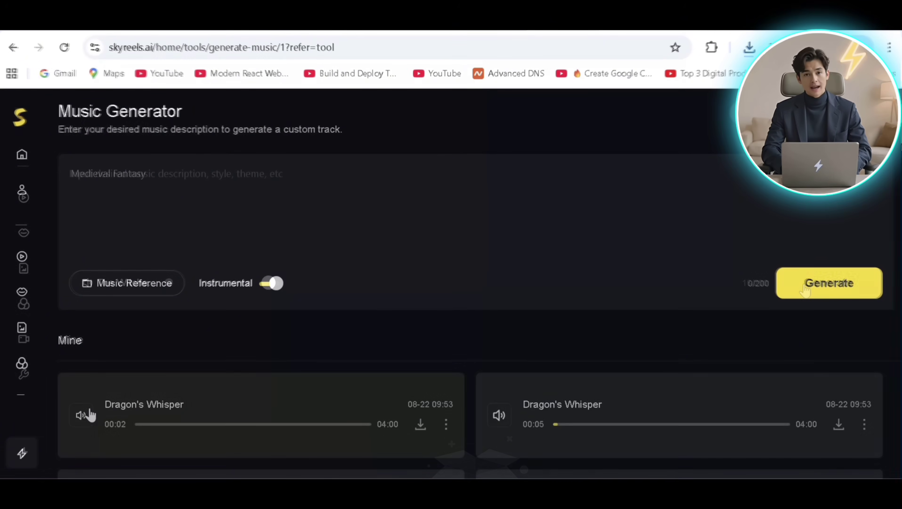
left_click(83, 416)
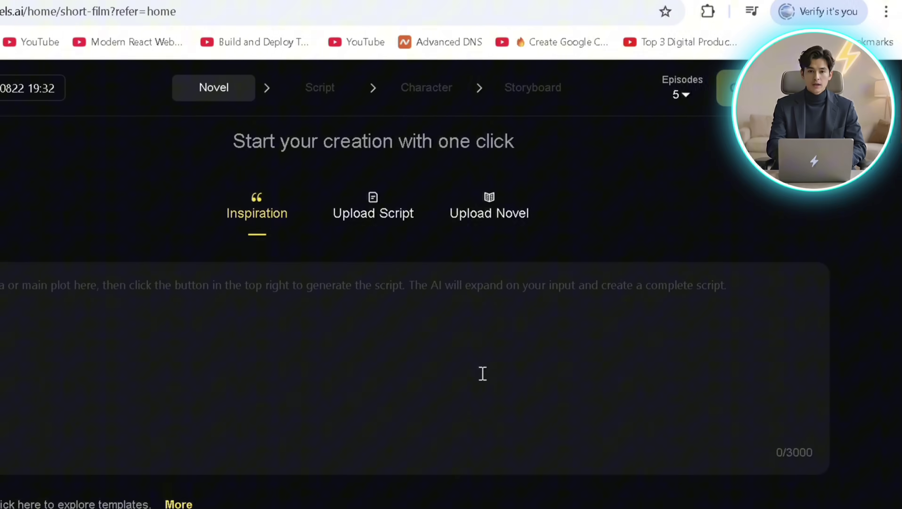
Start a new AI drama with The Wrong Hero Agency story replacing the template text.
left_click(499, 370)
key("ctrl+v")
scroll(435, 323, "up", 2)
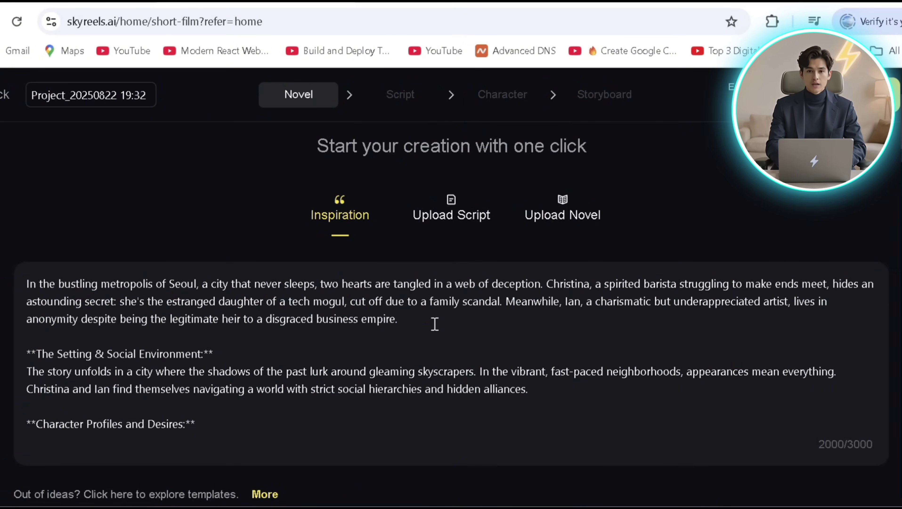
scroll(434, 323, "down", 5)
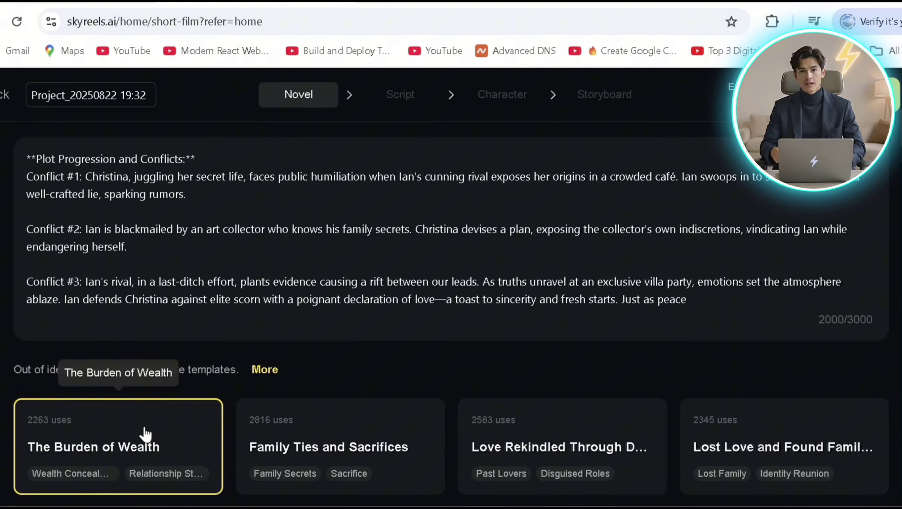
left_click(145, 433)
scroll(290, 358, "up", 3)
left_click(243, 358)
key("ctrl+a")
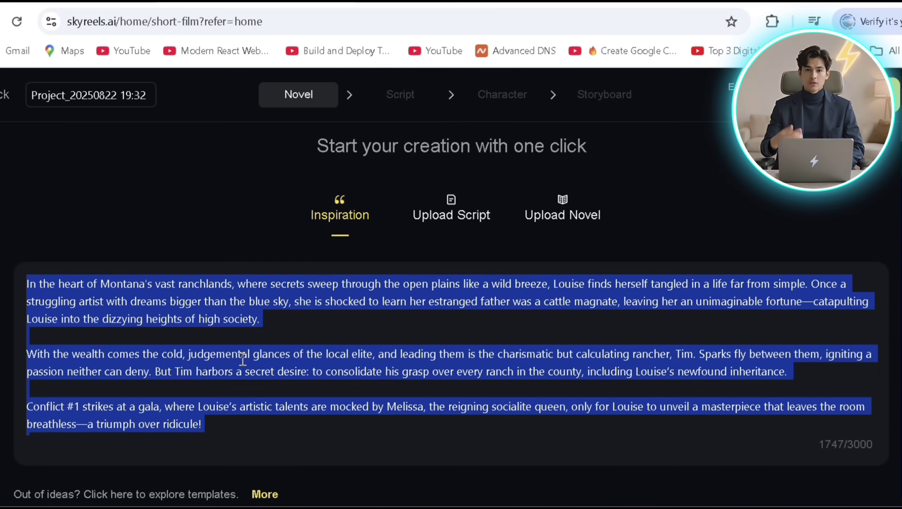
key("ctrl+v")
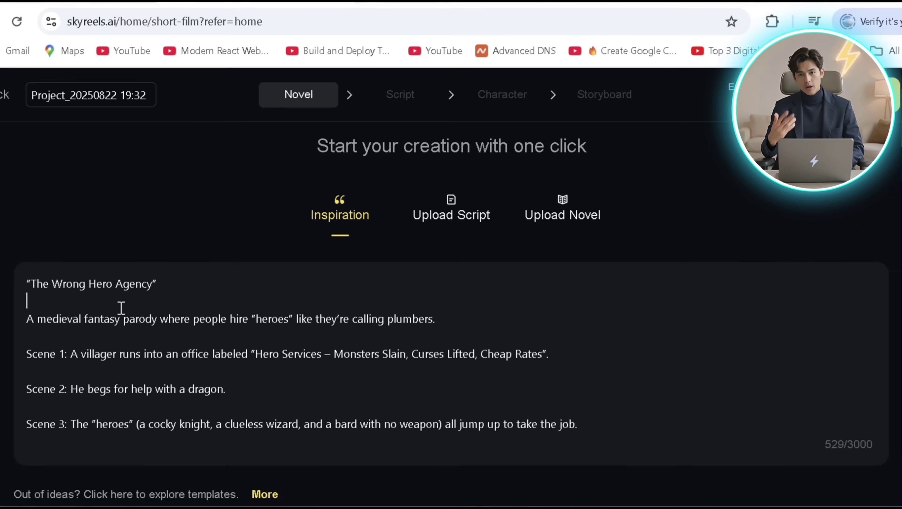
Set Episodes to 1 and generate the script.
scroll(456, 319, "down", 2)
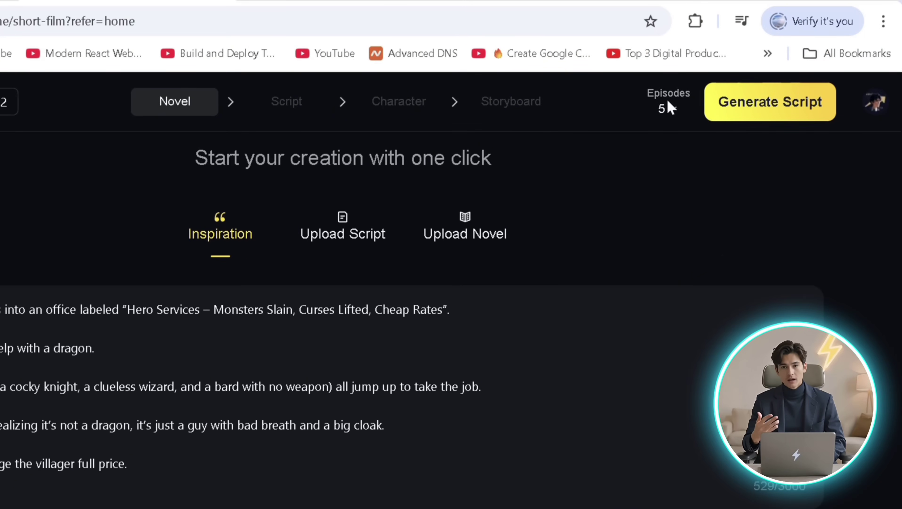
left_click(669, 107)
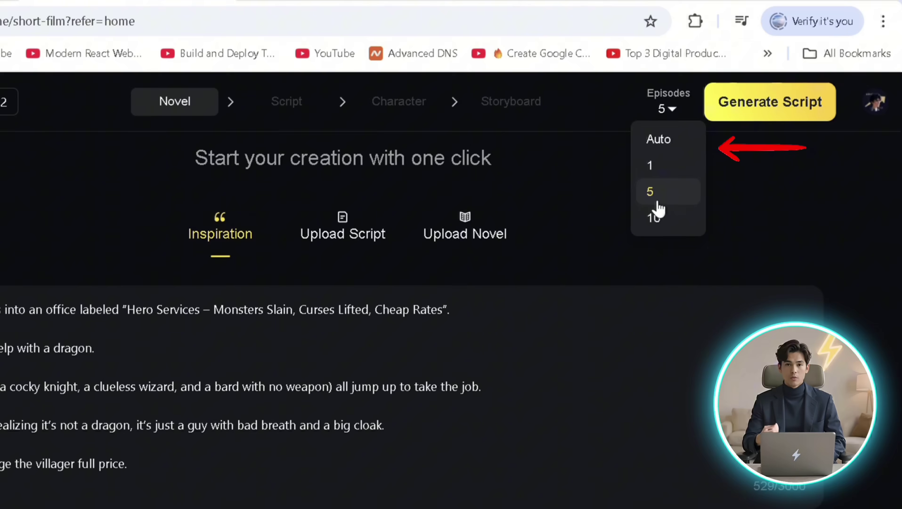
left_click(650, 166)
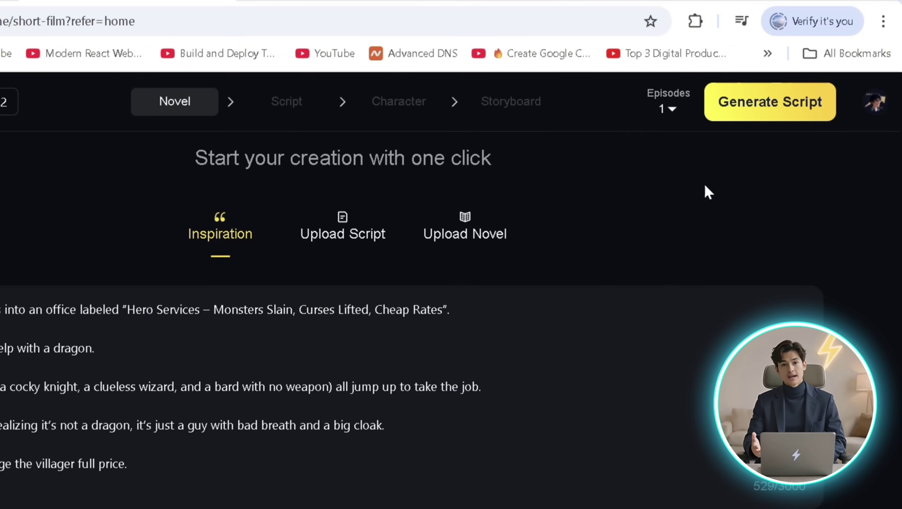
left_click(745, 115)
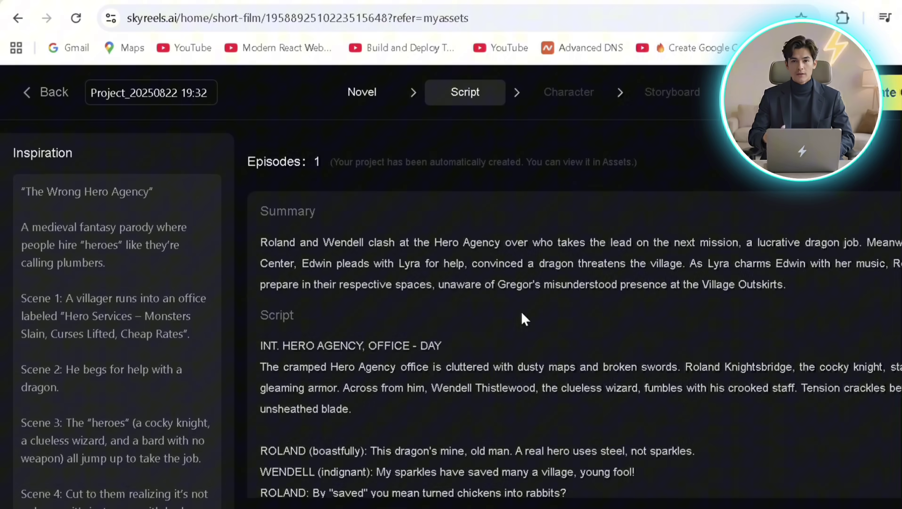
Swap Lyra Windstrum's portrait reference for the imported bard image and regenerate all her styling.
scroll(525, 319, "down", 2)
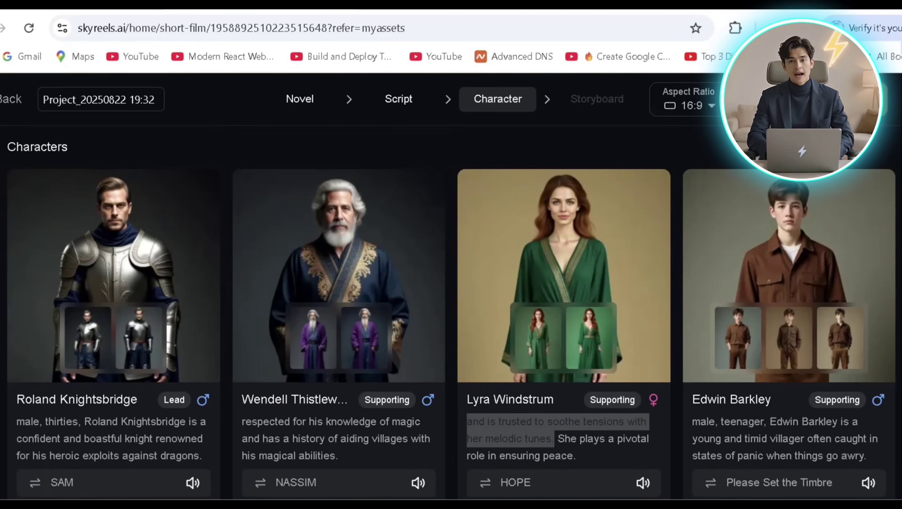
scroll(721, 290, "down", 10)
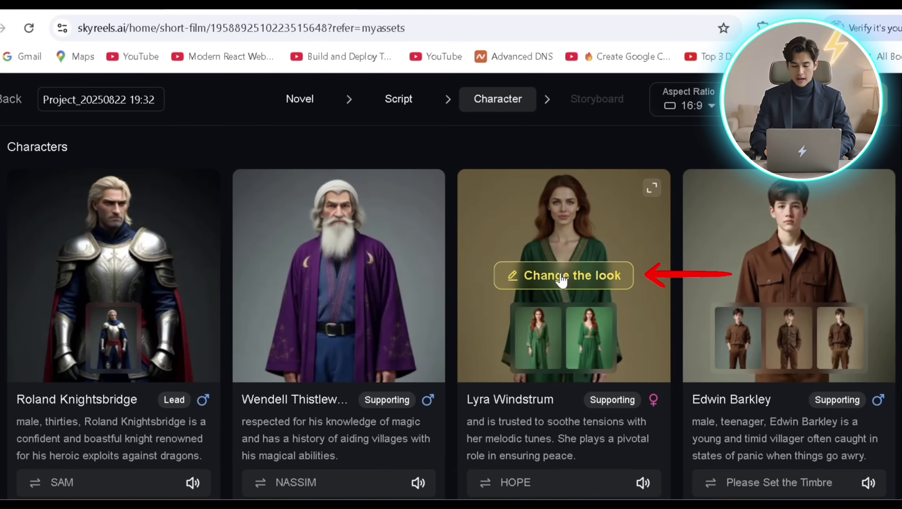
left_click(561, 280)
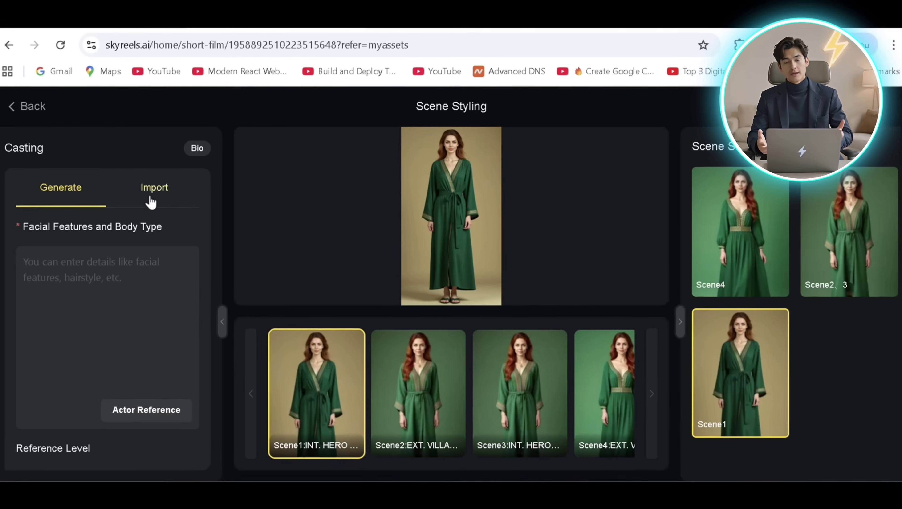
left_click(159, 197)
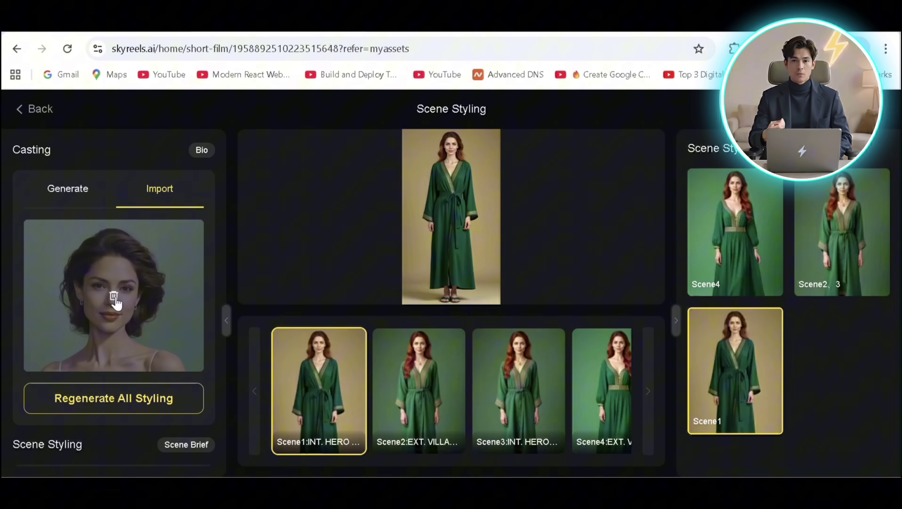
left_click(114, 298)
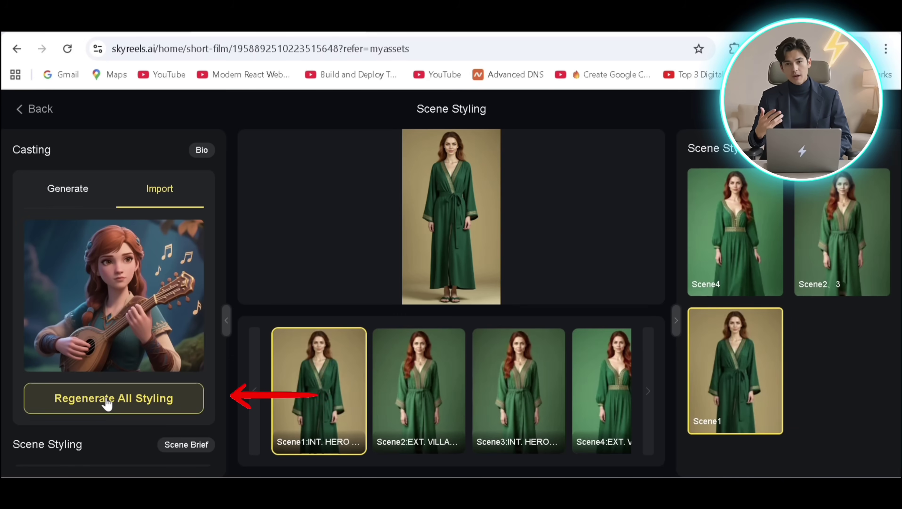
left_click(106, 404)
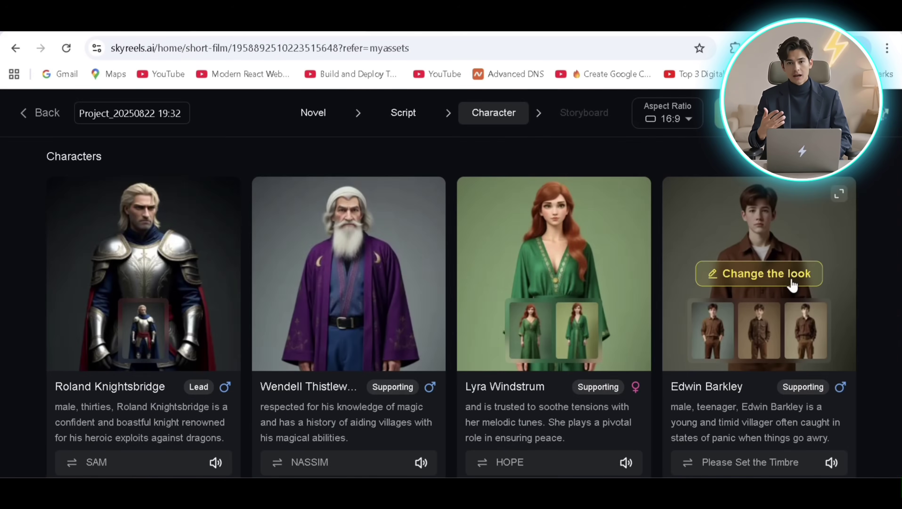
Check Edwin Barkley's look and voice options, then generate the DragonsBreath storyboard.
left_click(791, 284)
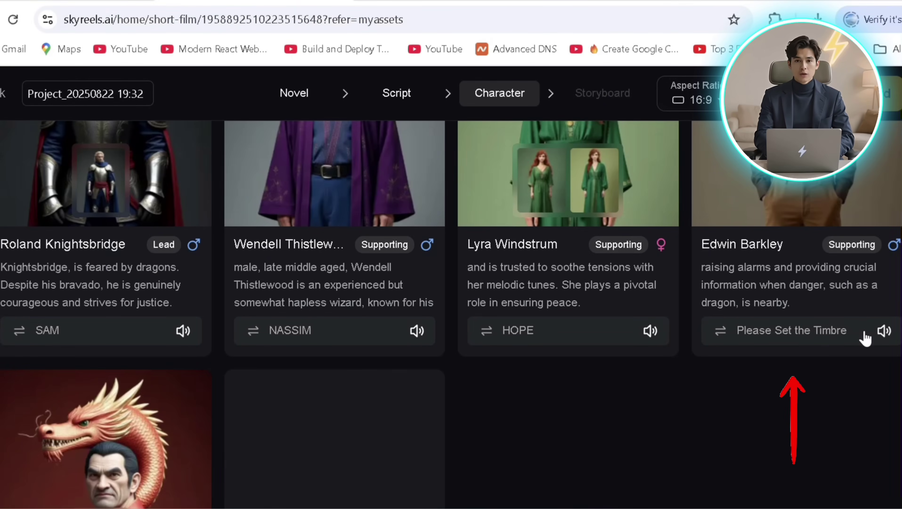
left_click(864, 339)
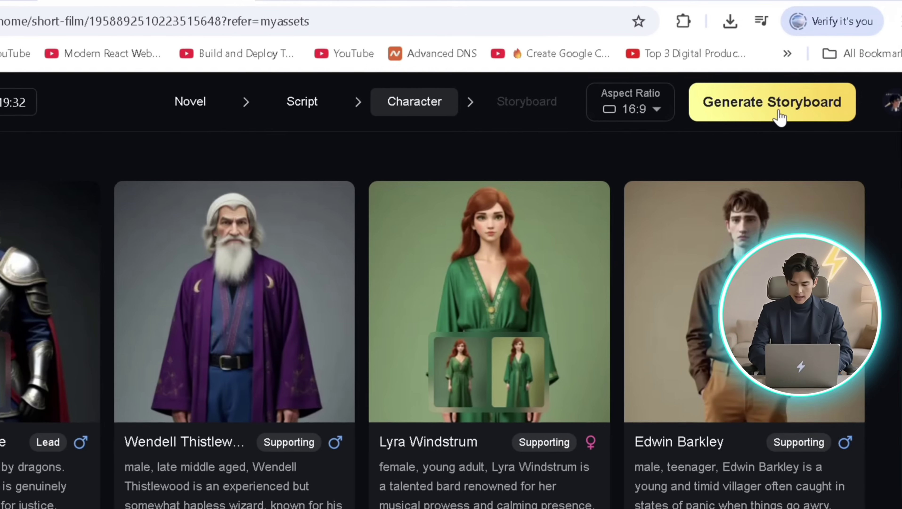
left_click(781, 112)
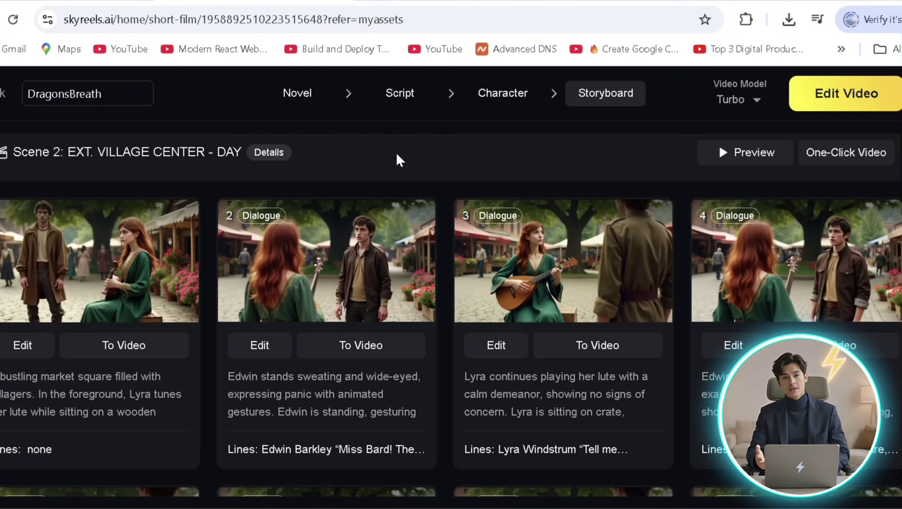
Set Scene 3 shot 1's camera angle to Bird's Eye View and regenerate its image.
scroll(390, 171, "up", 10)
scroll(401, 177, "down", 12)
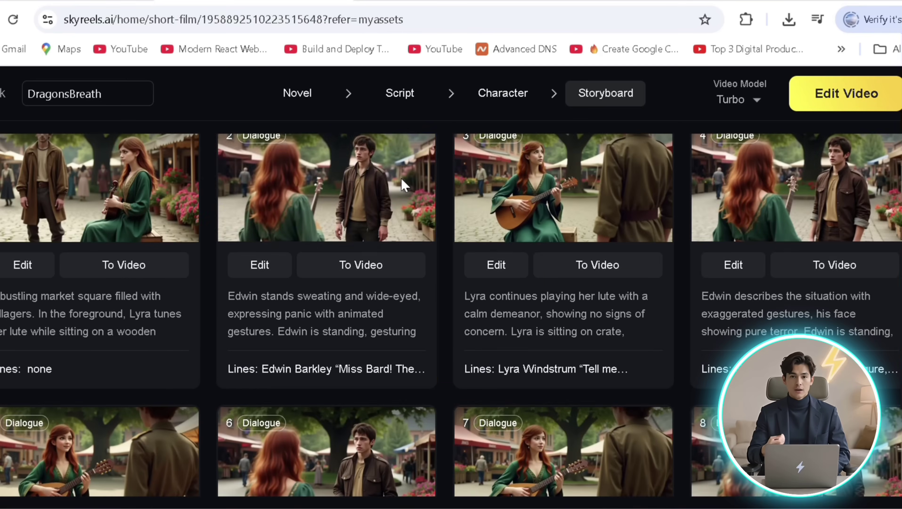
scroll(401, 178, "up", 2)
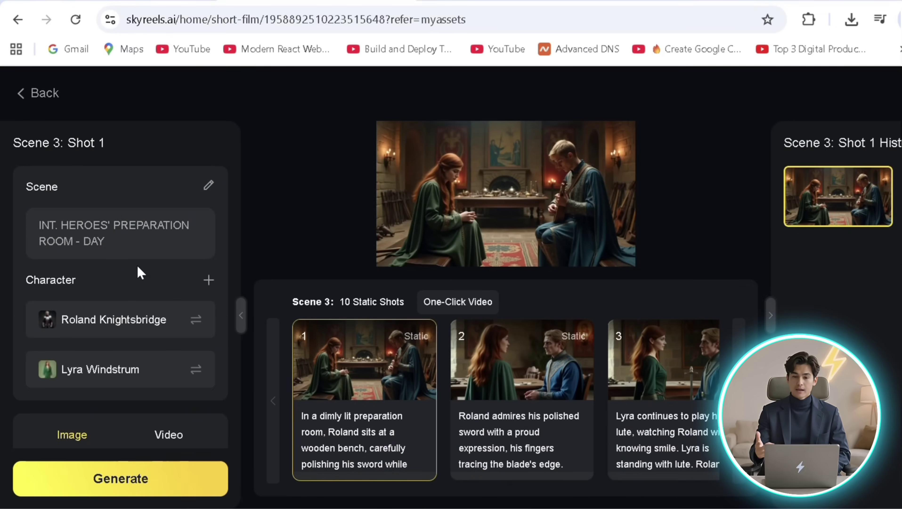
scroll(137, 264, "down", 2)
left_click(205, 243)
left_click(319, 208)
scroll(145, 320, "down", 5)
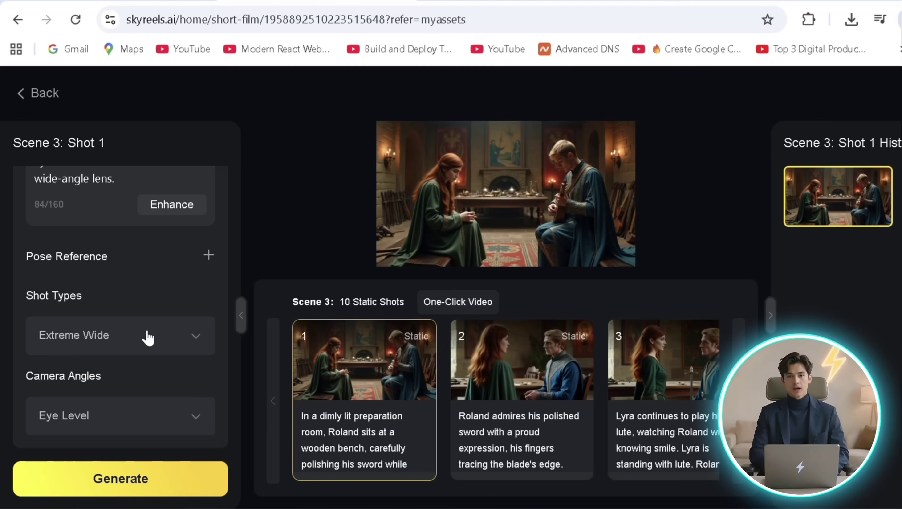
left_click(145, 336)
left_click(124, 337)
left_click(139, 420)
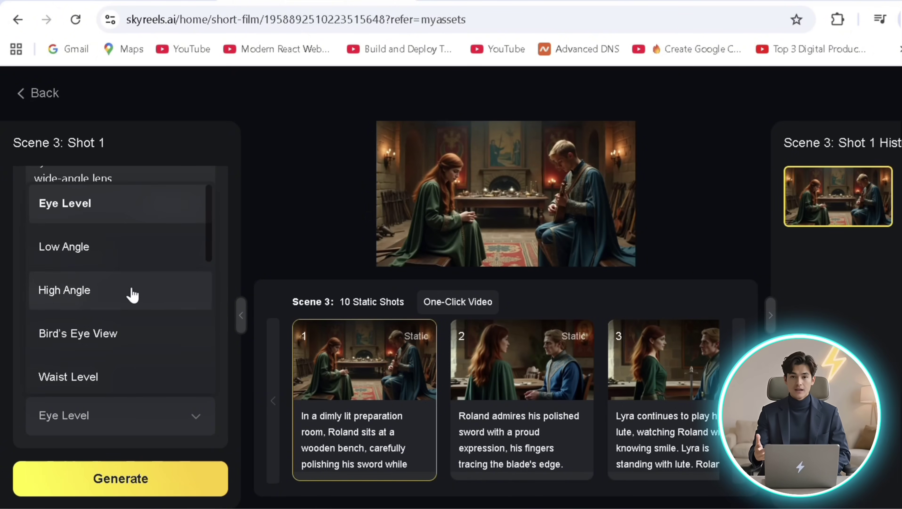
left_click(112, 341)
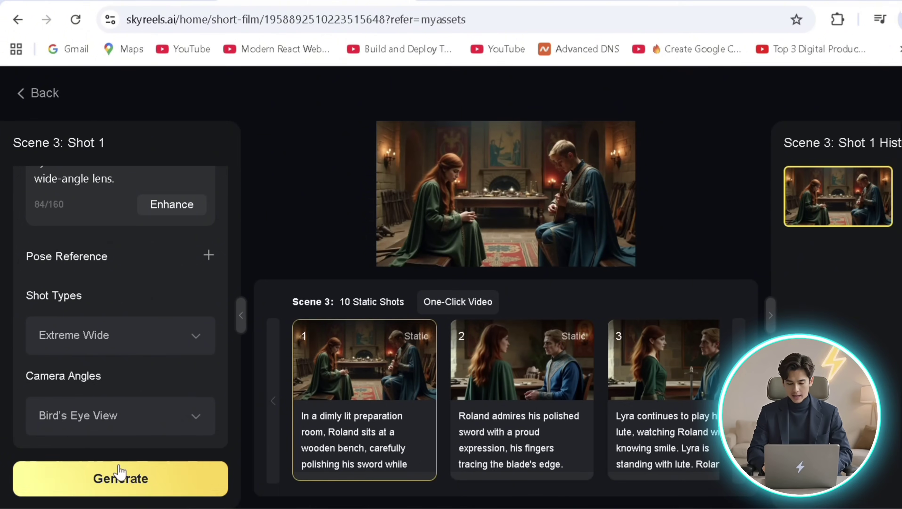
left_click(120, 472)
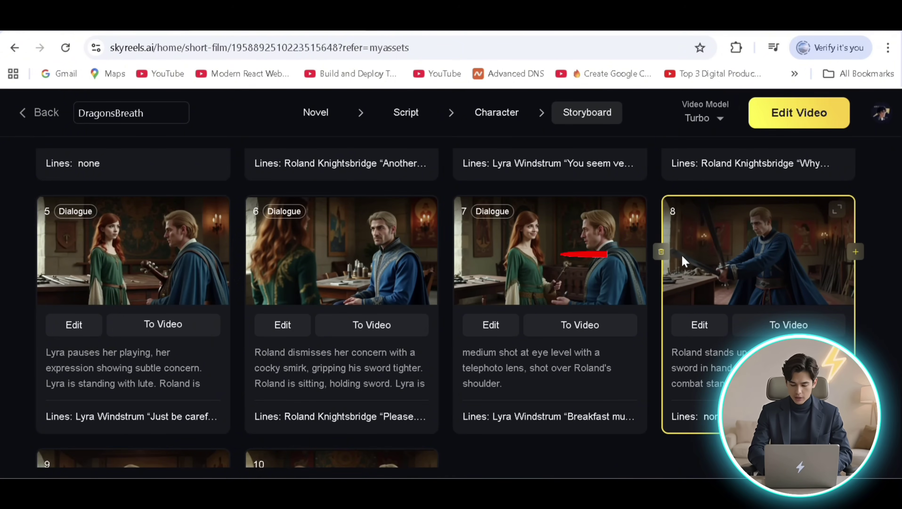
Delete shot 8 from Scene 3 of the storyboard.
left_click(661, 253)
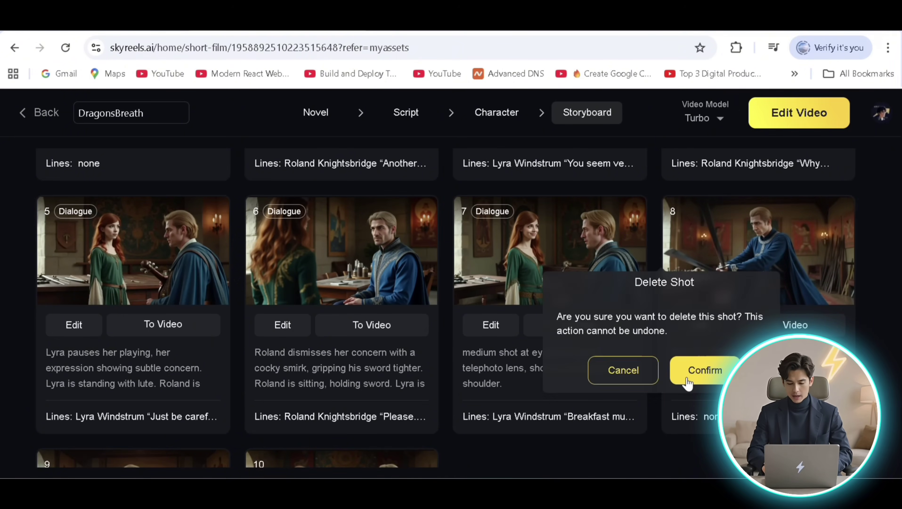
left_click(698, 369)
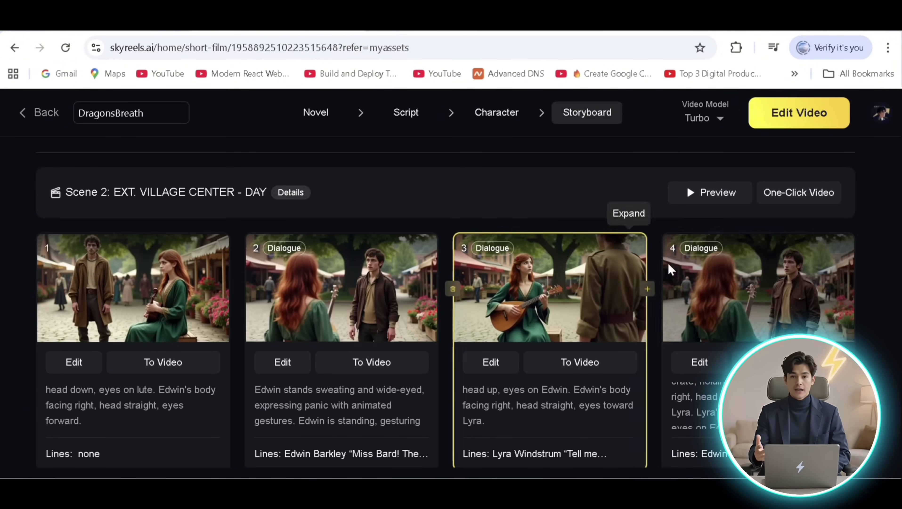
scroll(678, 268, "down", 5)
Convert all Scene 2 shots to video with One-Click Video, accepting the 240-credit cost.
scroll(773, 265, "up", 5)
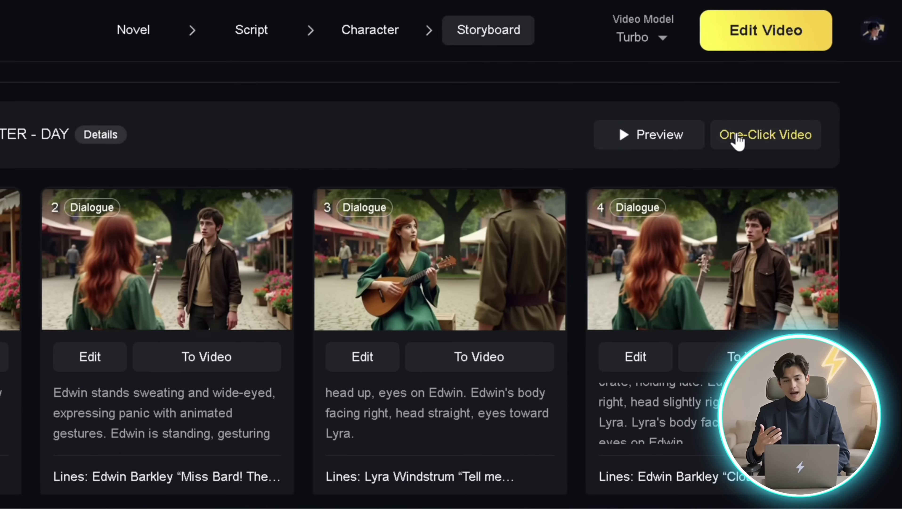
left_click(737, 139)
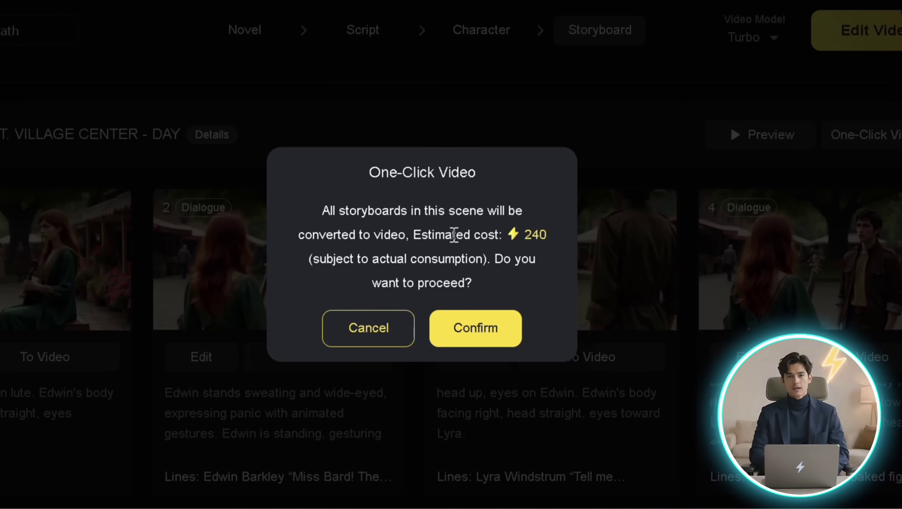
left_click(516, 340)
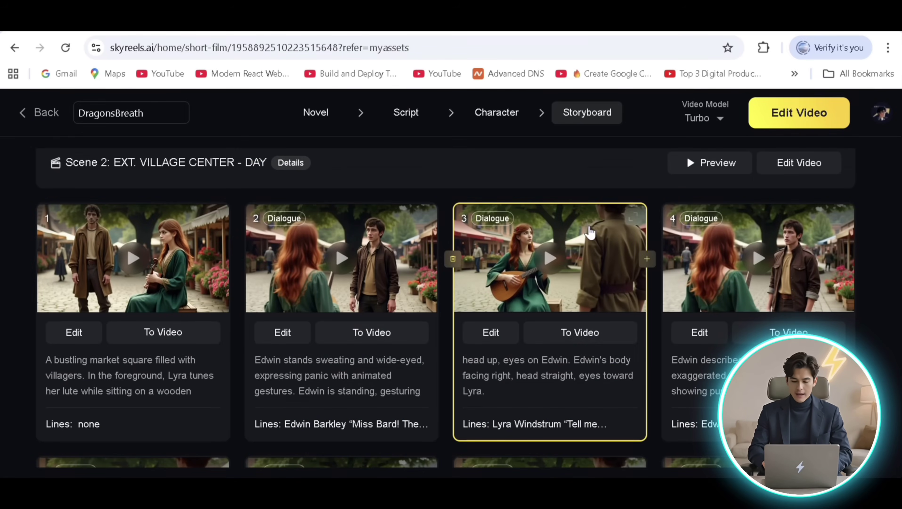
Regenerate Scene 2 shot 1's video clip, then One-Click Video all Scene 3 preparation-room shots.
left_click(74, 332)
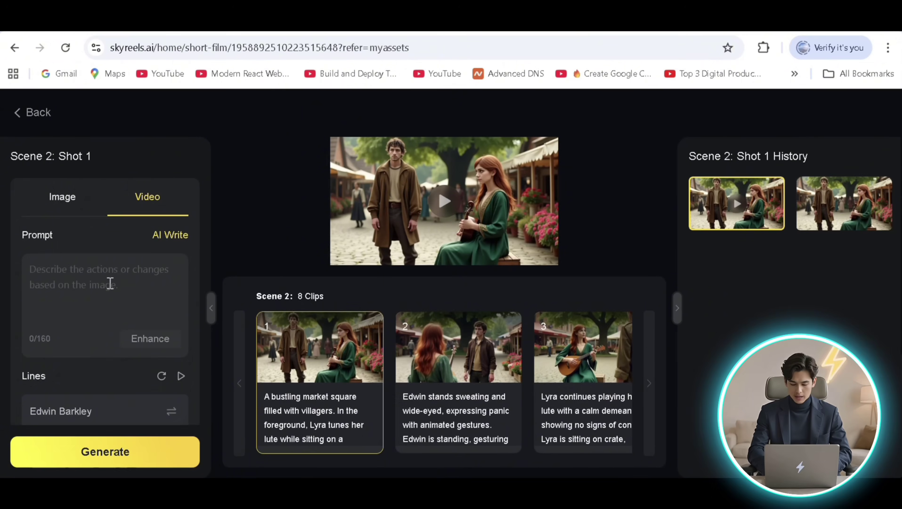
scroll(113, 307, "down", 2)
scroll(117, 333, "down", 2)
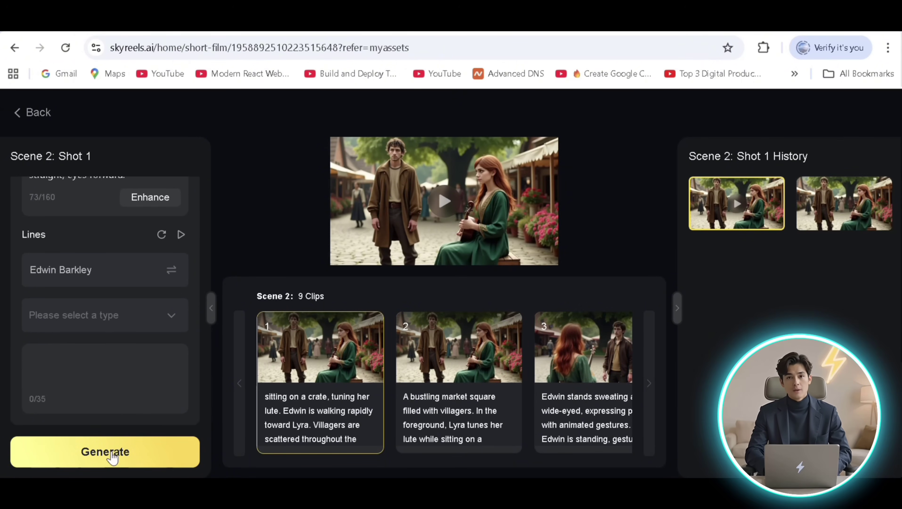
left_click(112, 456)
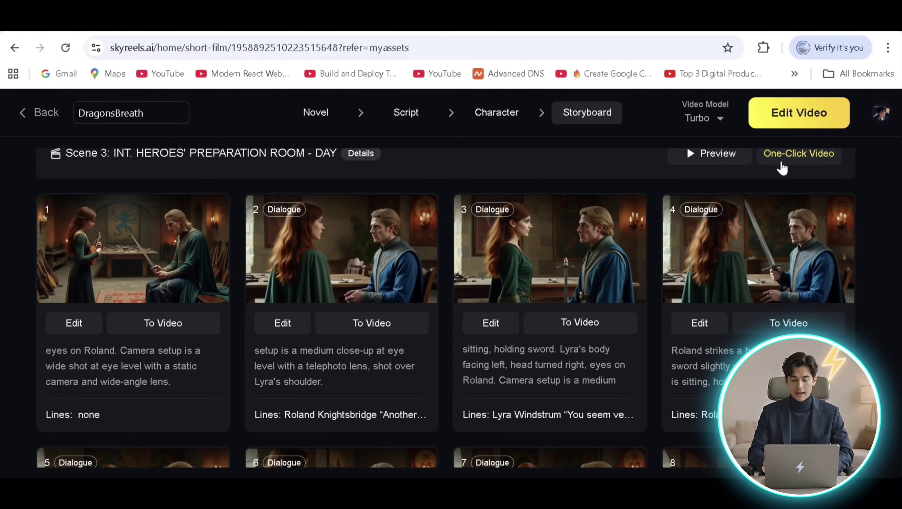
left_click(781, 168)
left_click(499, 342)
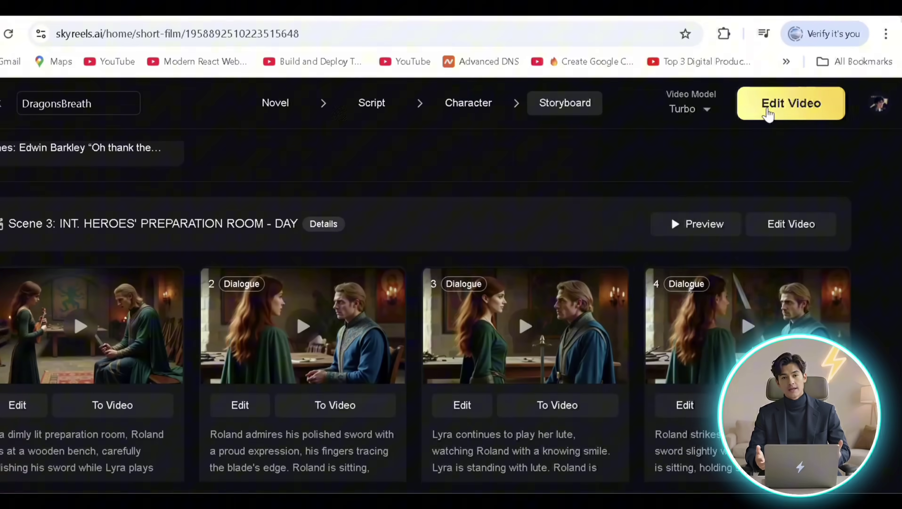
Open DragonsBreath EP1 in the video editor, review its 2:05 timeline, and save it.
left_click(769, 110)
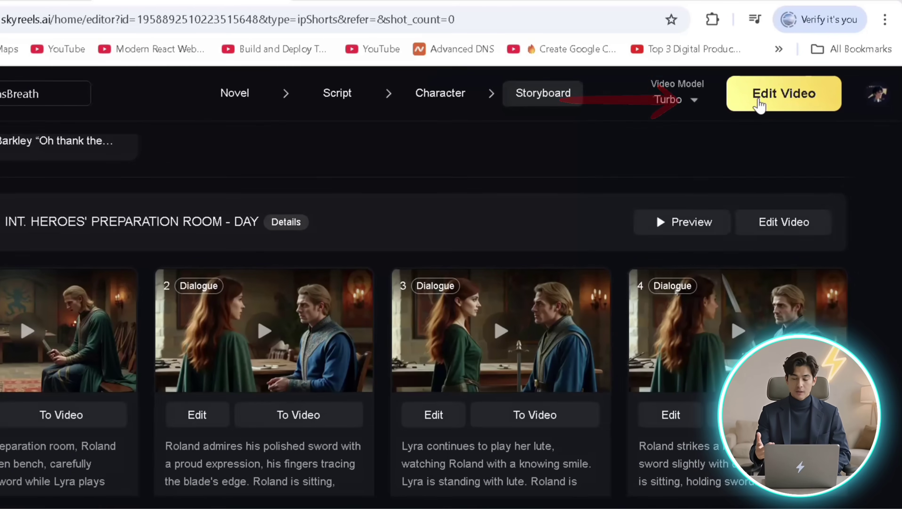
left_click(461, 272)
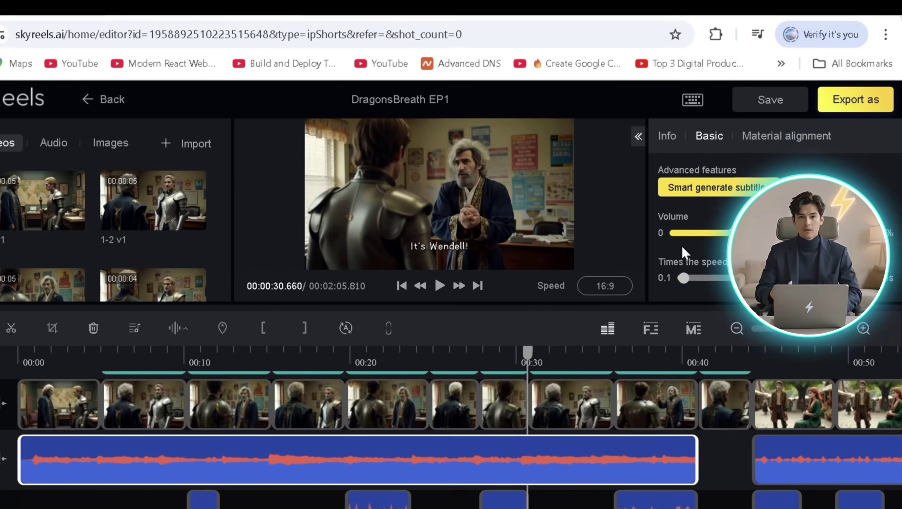
scroll(661, 263, "down", 3)
left_click(735, 103)
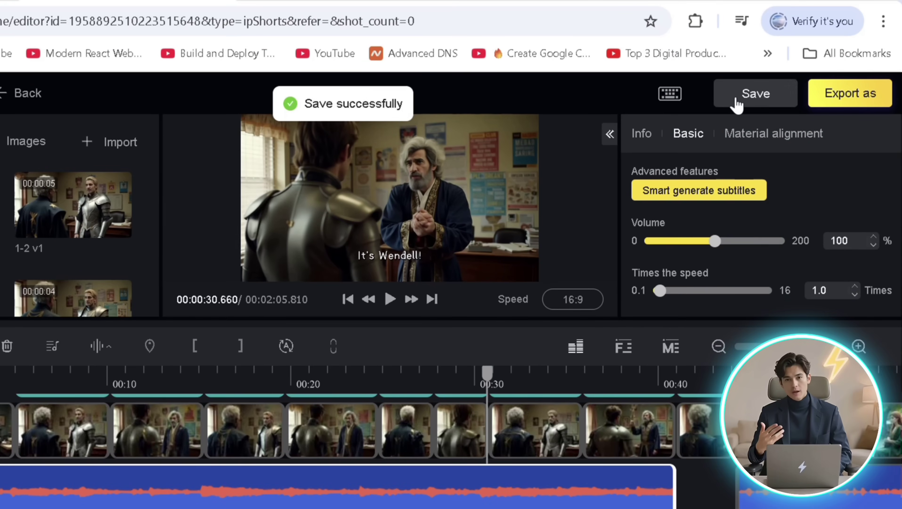